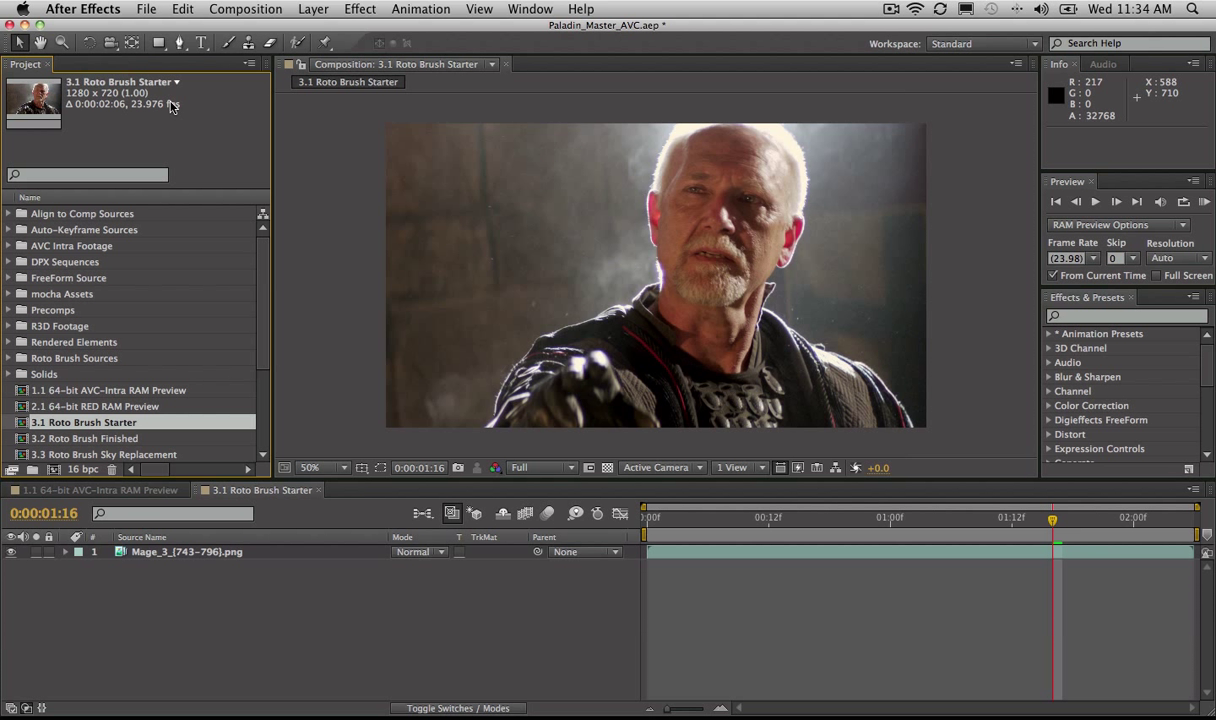
Activate the Roto Brush tool in the 3.1 Roto Brush Starter composition.
left_click(300, 42)
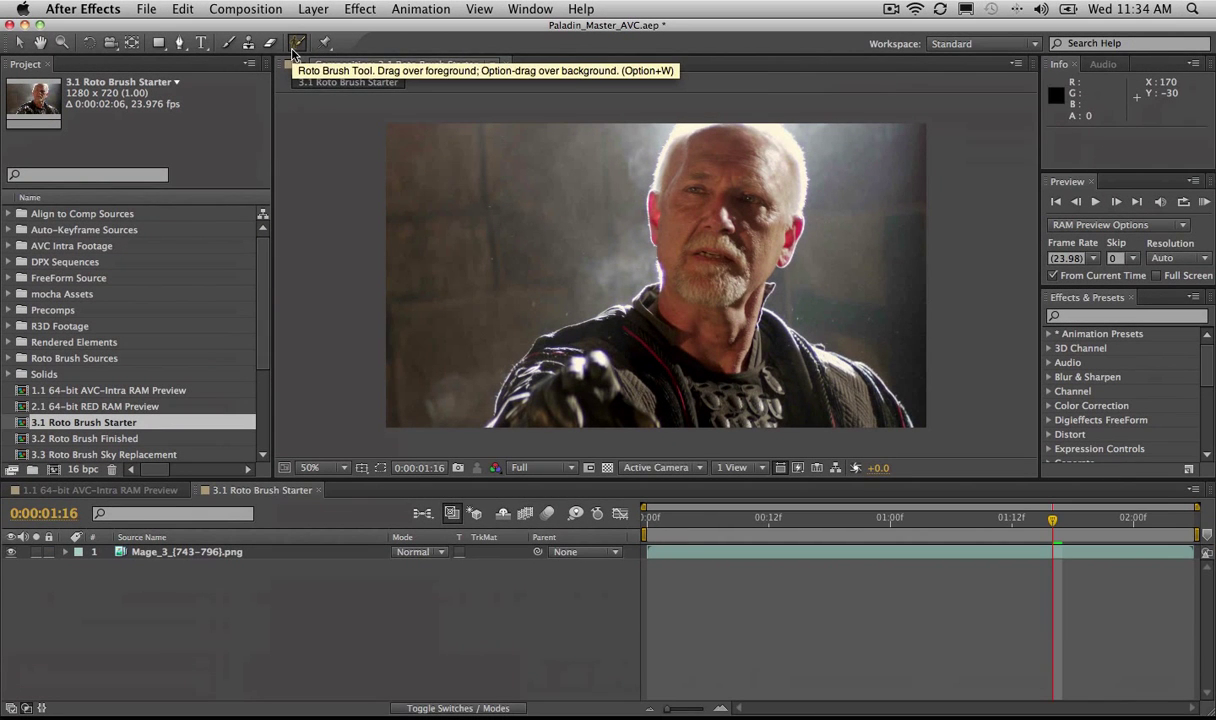
Open the Mage_3 layer view, shrink the brush, and paint a foreground stroke down the man's head.
double_click(748, 243)
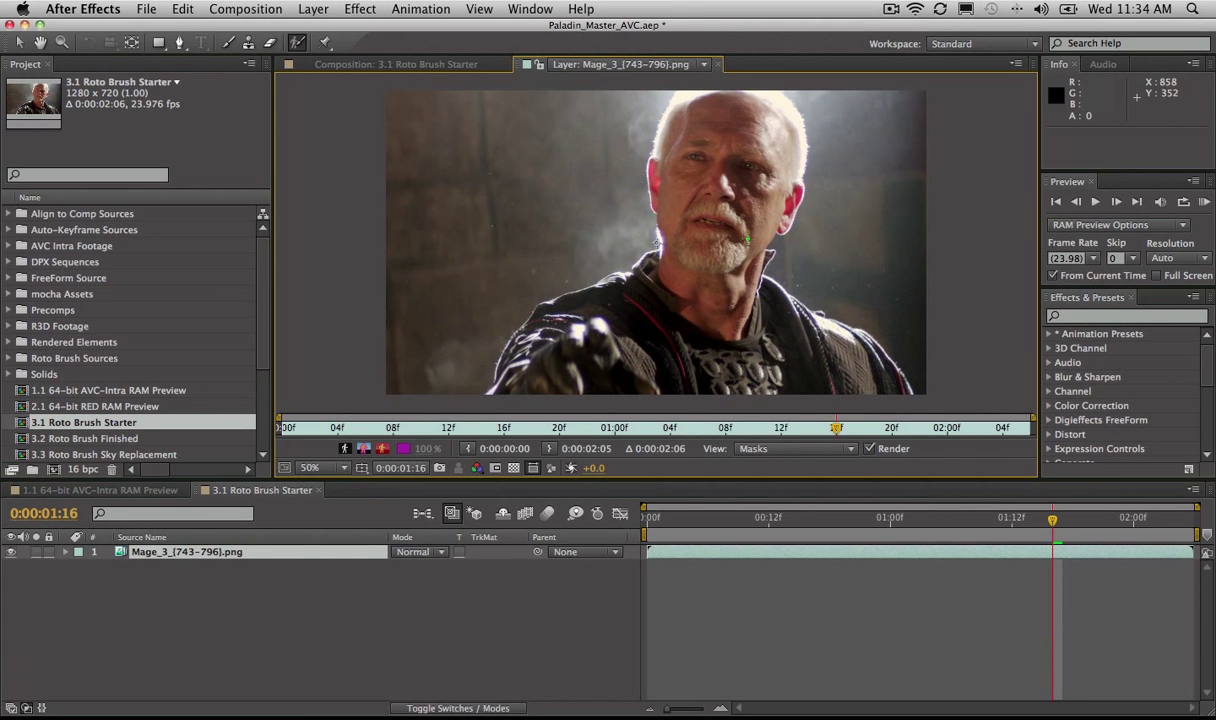
left_click_drag(819, 479, 819, 557)
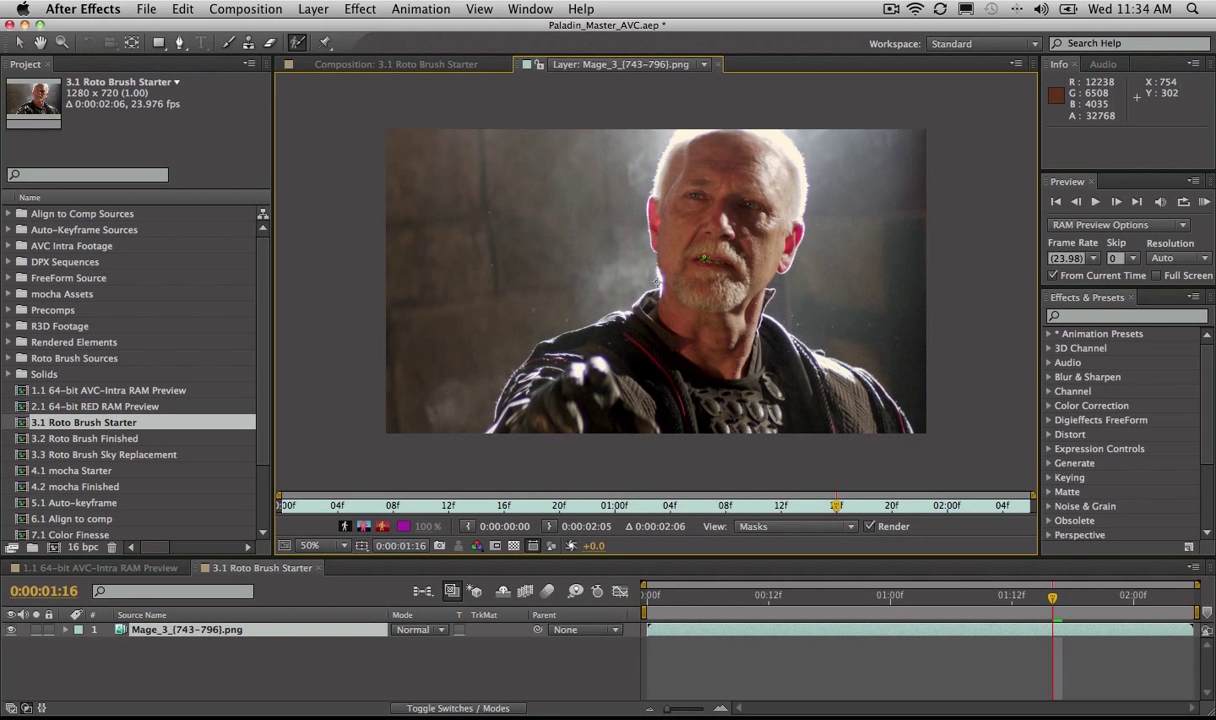
mouse_move(704, 273)
left_mouse_down()
mouse_move(762, 273)
mouse_move(722, 273)
left_mouse_up()
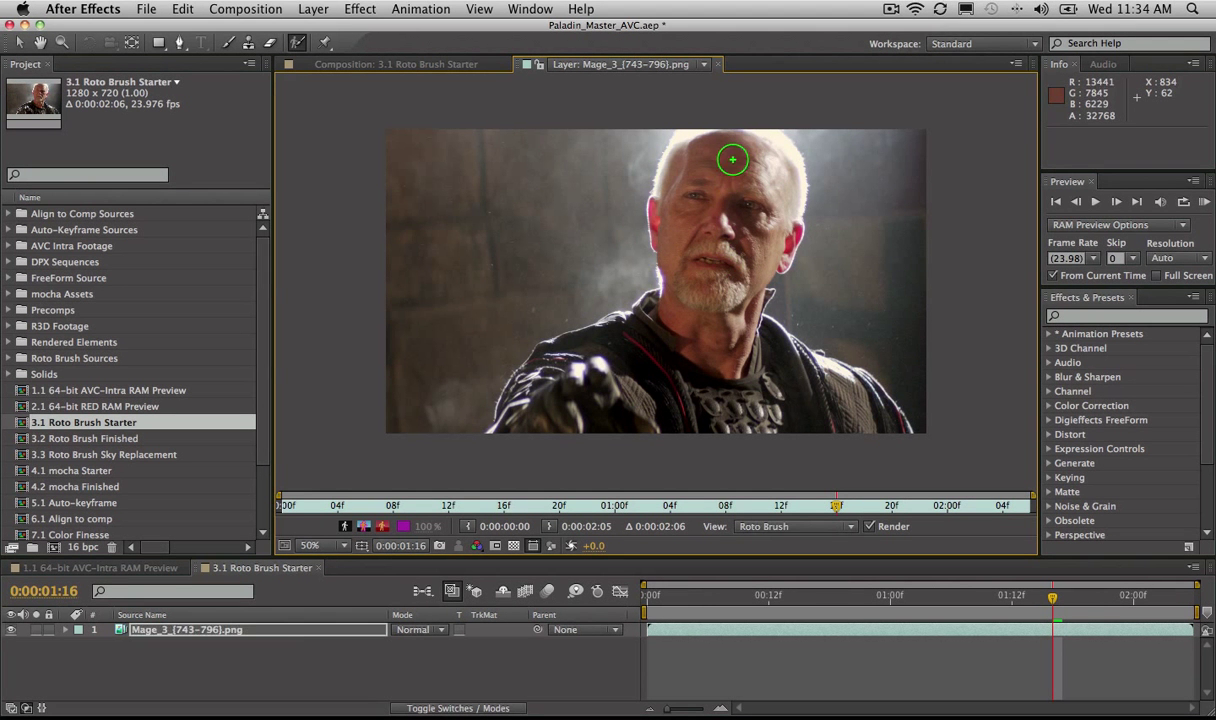
mouse_move(736, 154)
left_mouse_down()
mouse_move(698, 207)
mouse_move(692, 333)
mouse_move(563, 373)
mouse_move(539, 398)
mouse_move(832, 433)
mouse_move(836, 409)
mouse_move(774, 381)
mouse_move(734, 336)
mouse_move(728, 276)
mouse_move(781, 183)
mouse_move(782, 154)
mouse_move(690, 146)
mouse_move(668, 180)
left_mouse_up()
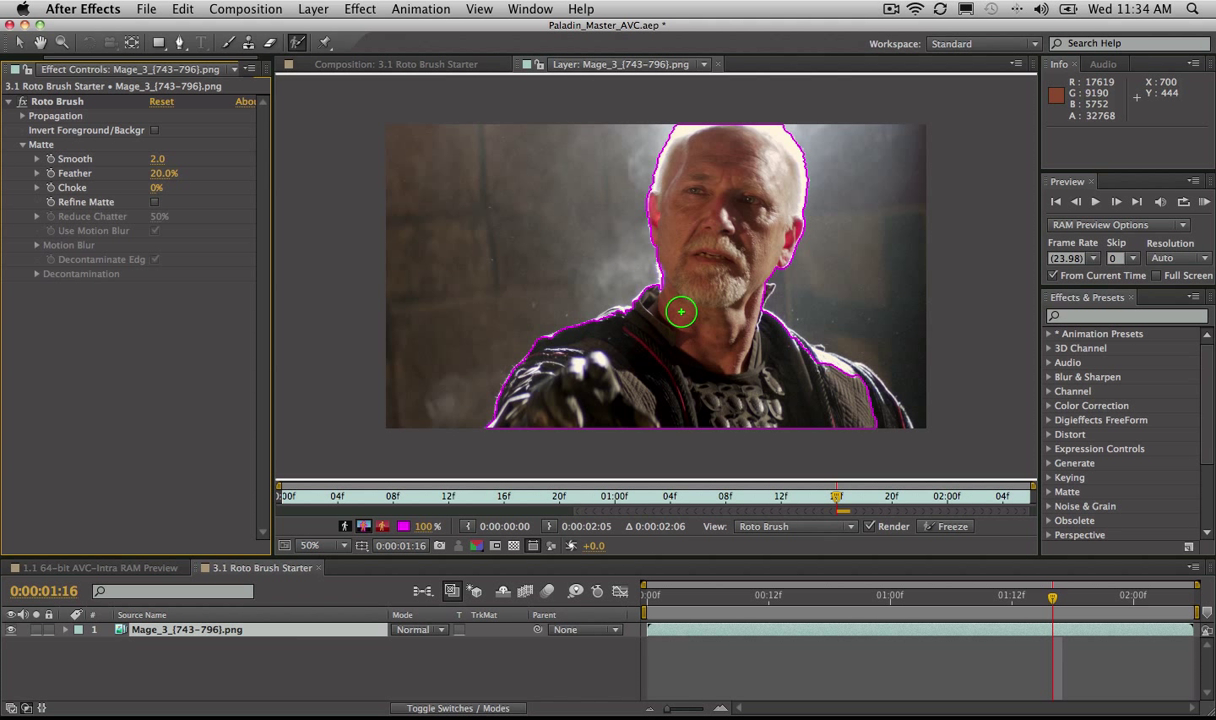
left_click_drag(711, 285, 727, 277)
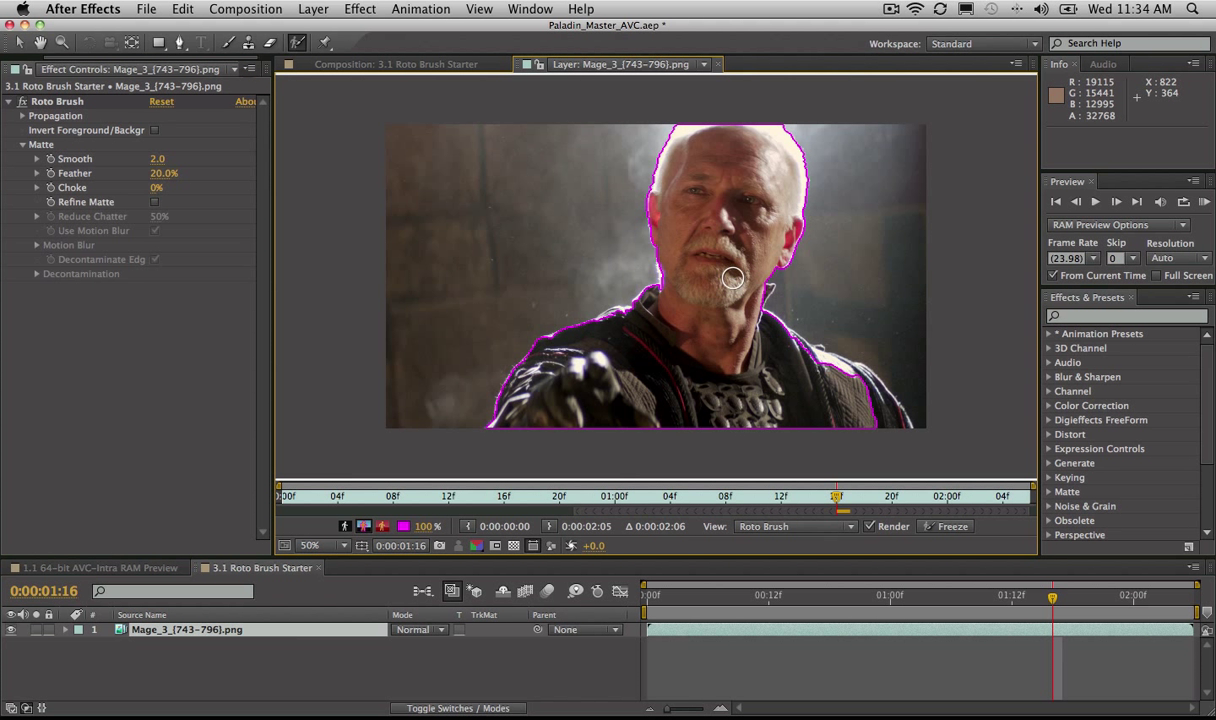
Maximize the Layer panel at 100% zoom and shrink the brush for edge work.
key("grave")
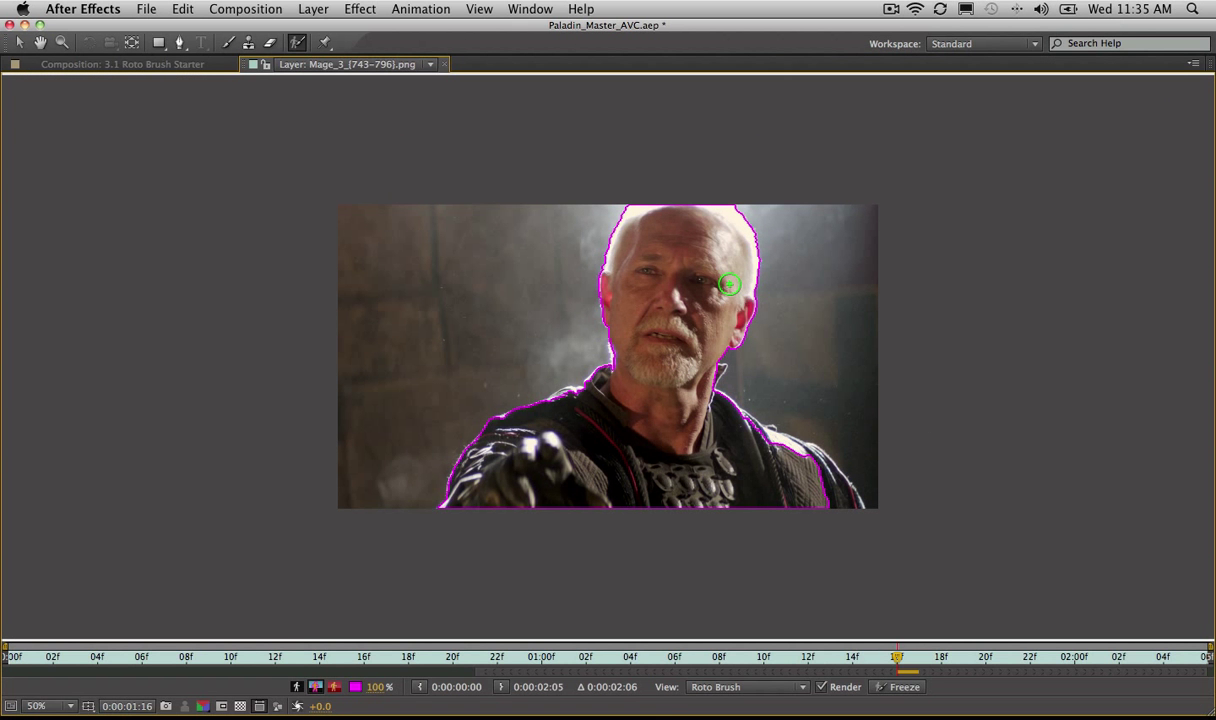
key("slash")
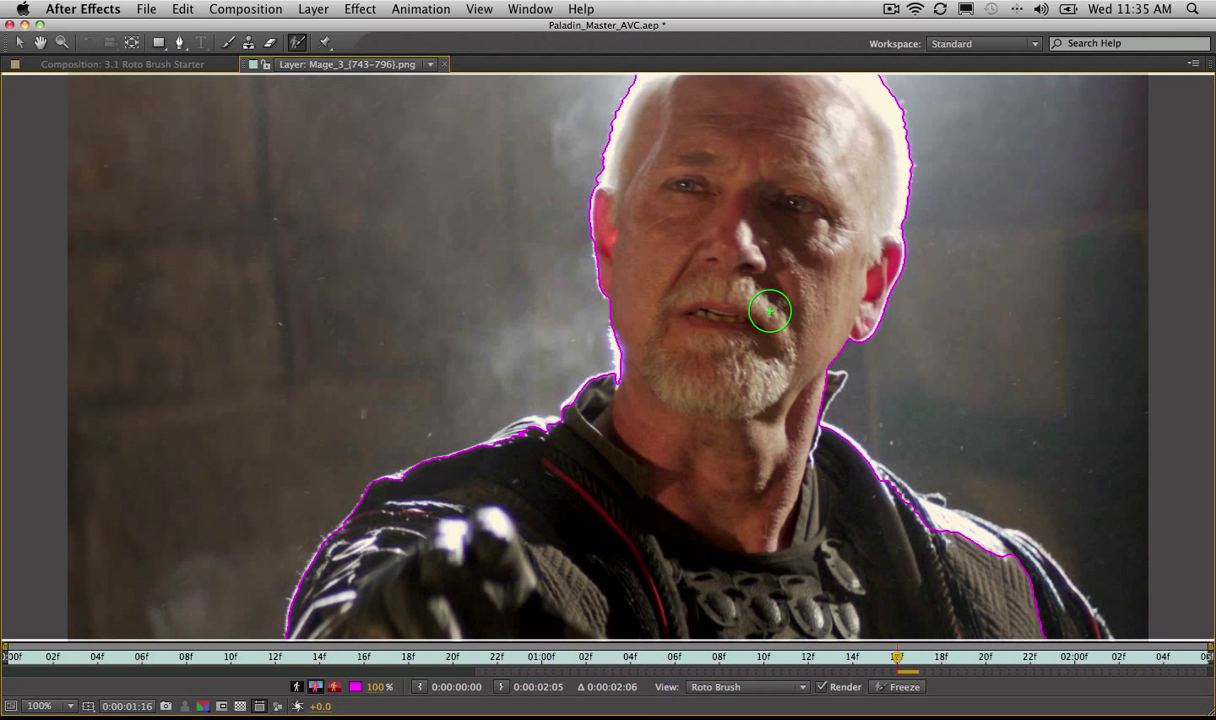
left_click_drag(768, 307, 730, 295)
Paint extra foreground strokes along the man's neck and shoulder edges.
left_click_drag(821, 387, 814, 380)
mouse_move(884, 491)
left_mouse_down()
mouse_move(1012, 554)
mouse_move(1066, 628)
left_mouse_up()
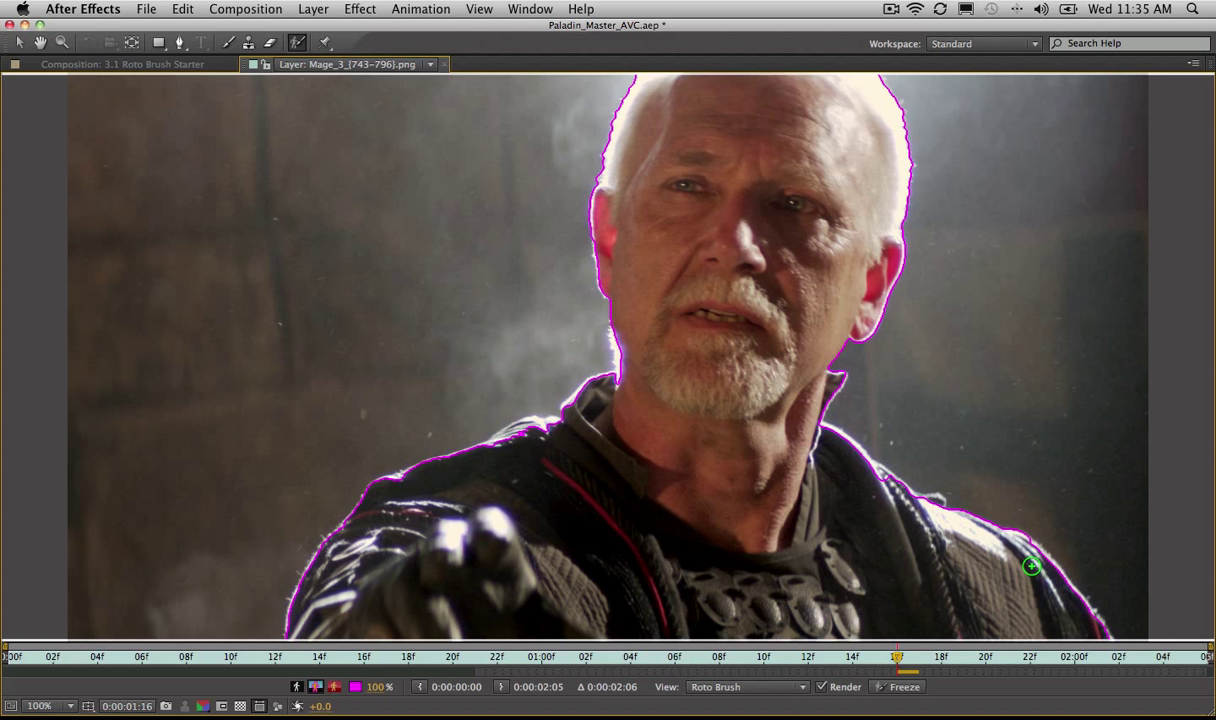
left_click_drag(1031, 560, 1031, 557)
left_click_drag(1094, 624, 1094, 626)
mouse_move(529, 432)
left_mouse_down()
mouse_move(509, 441)
mouse_move(548, 433)
left_mouse_up()
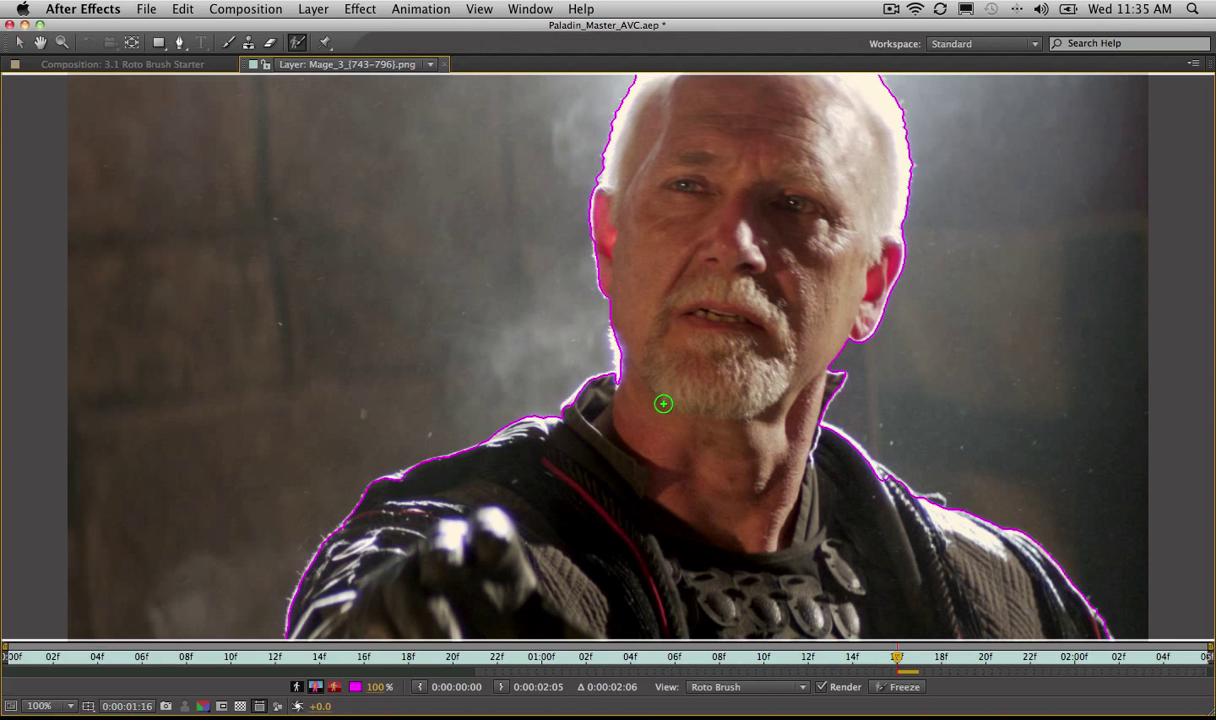
left_click_drag(613, 380, 624, 386)
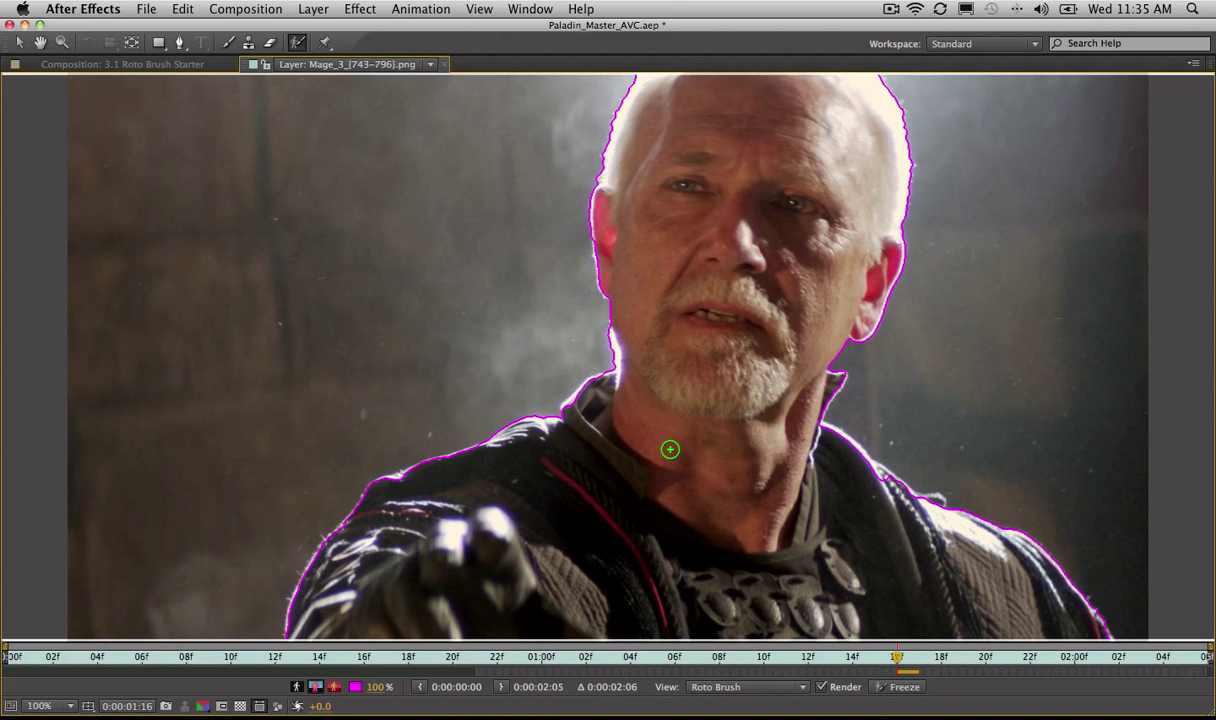
scroll(687, 445, "up", 5)
scroll(687, 445, "down", 10)
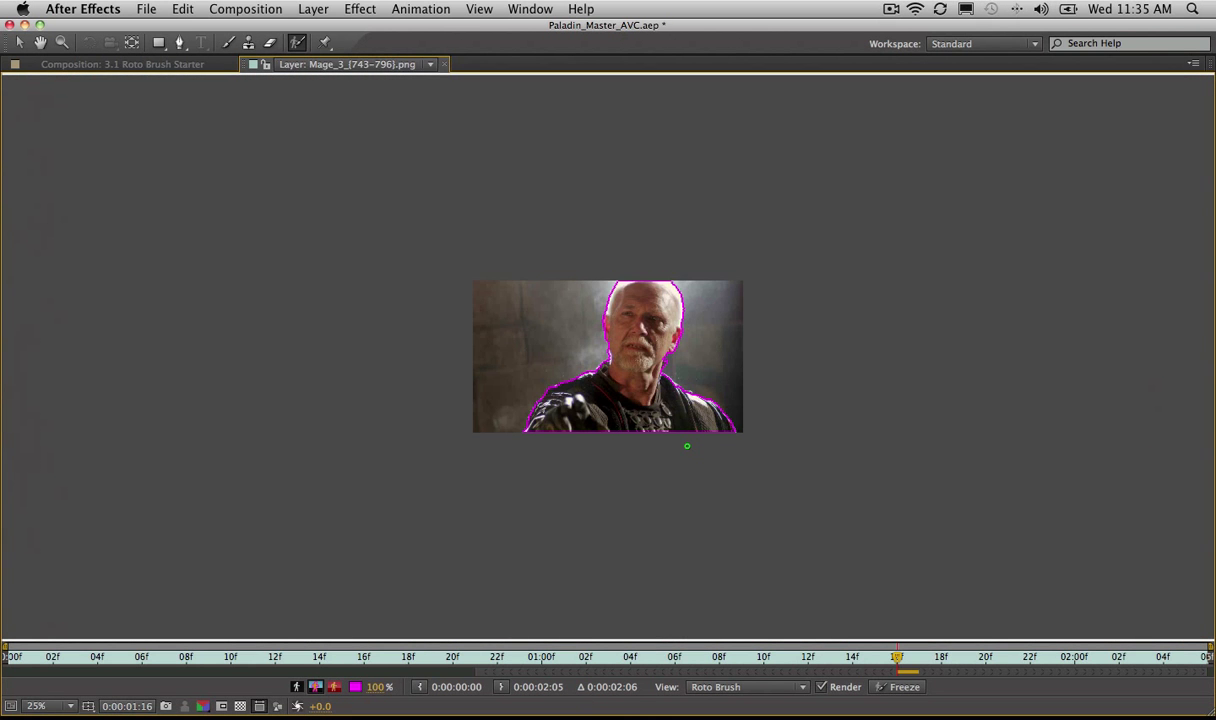
scroll(687, 445, "up", 6)
scroll(687, 445, "down", 2)
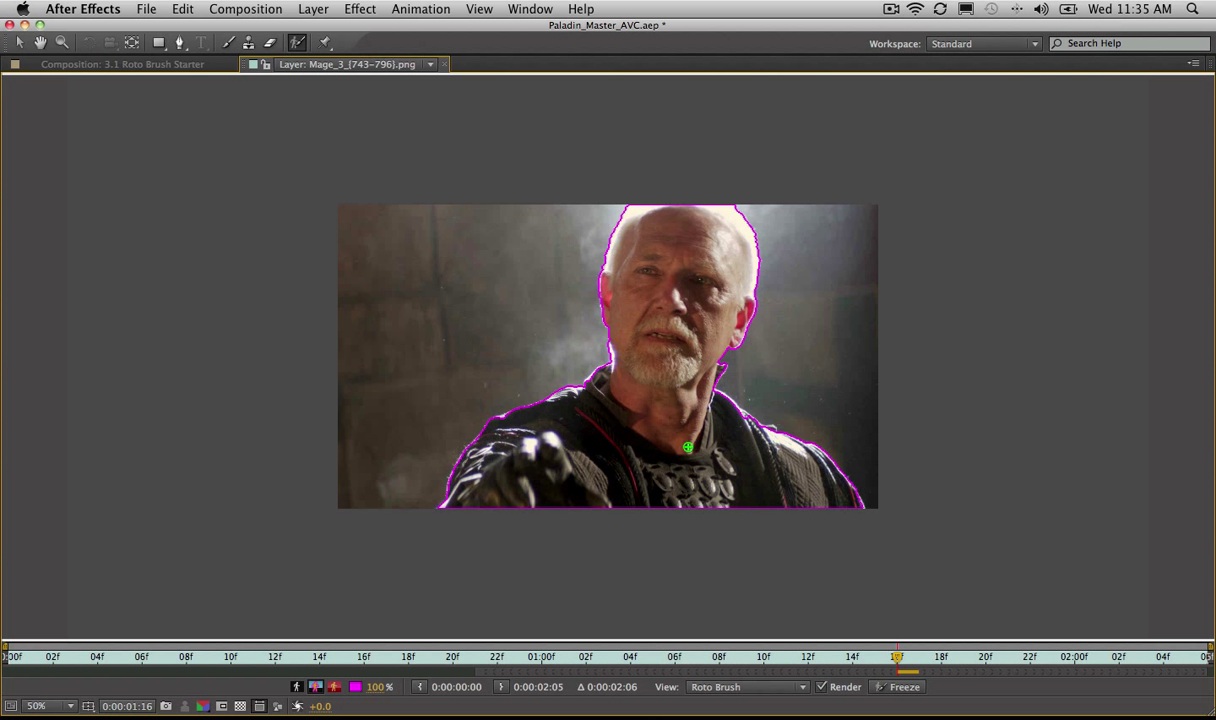
scroll(687, 447, "up", 2)
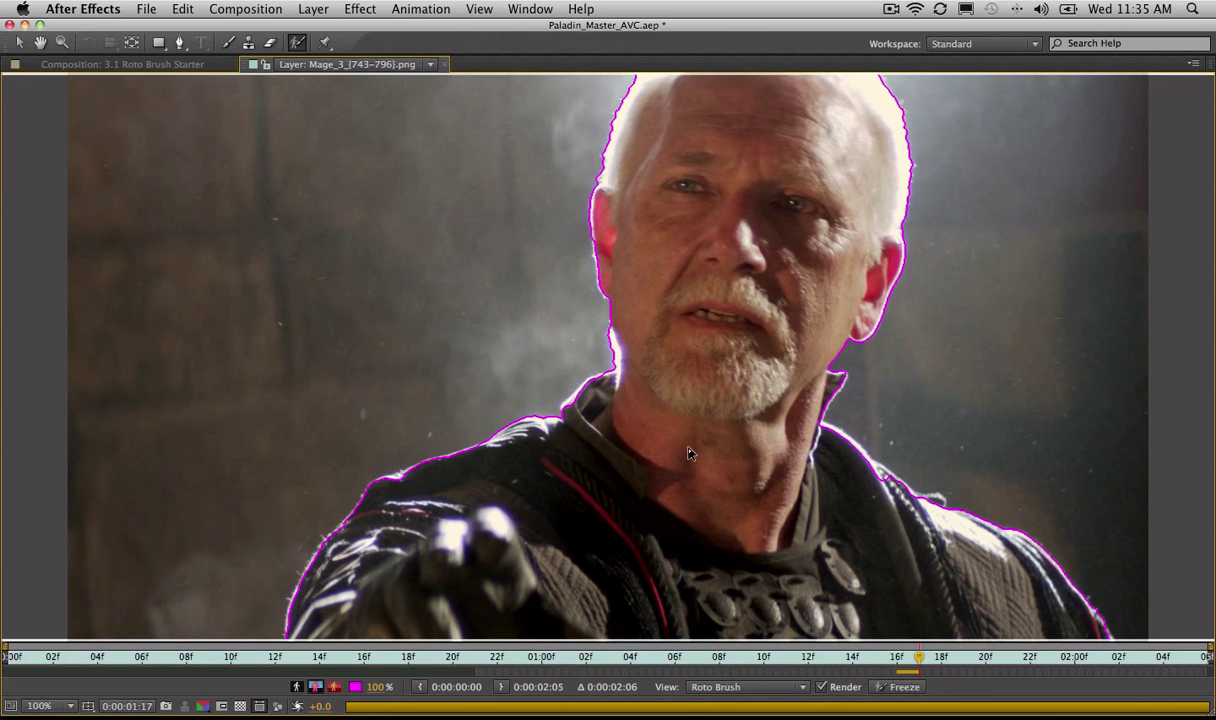
Step frame by frame to 0:00:02:03, correcting the left shoulder edge along the way.
key("Page_Down")
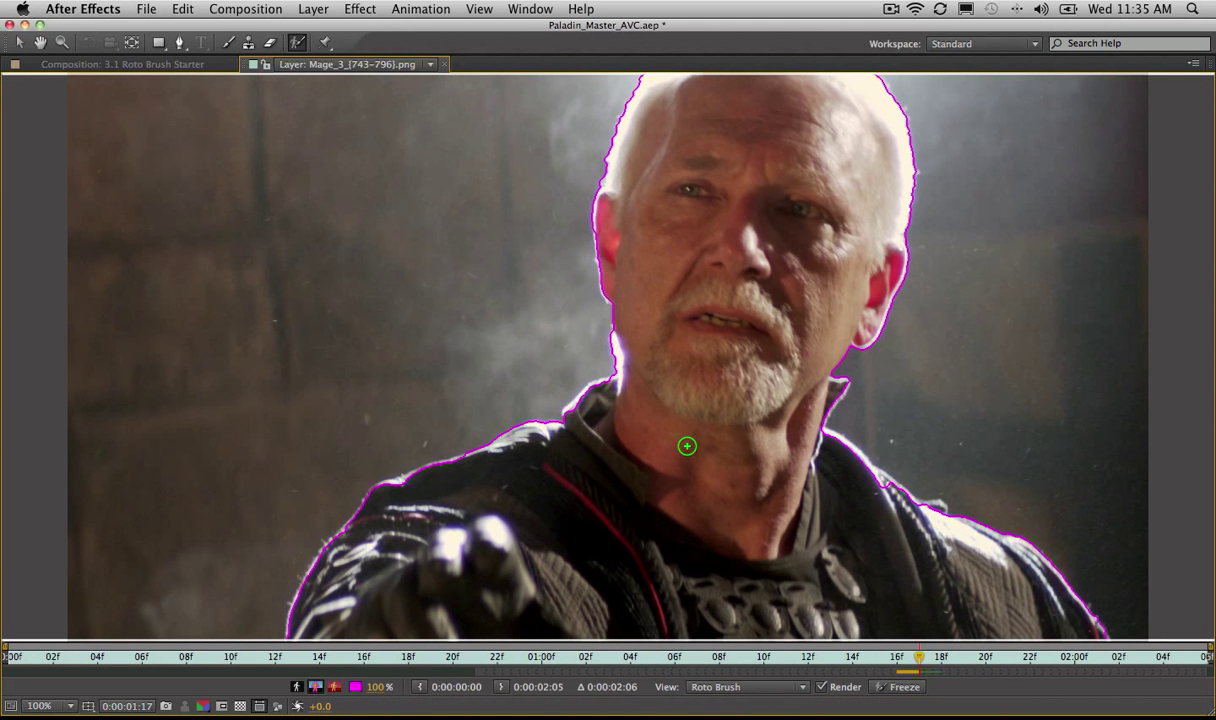
key("Page_Down")
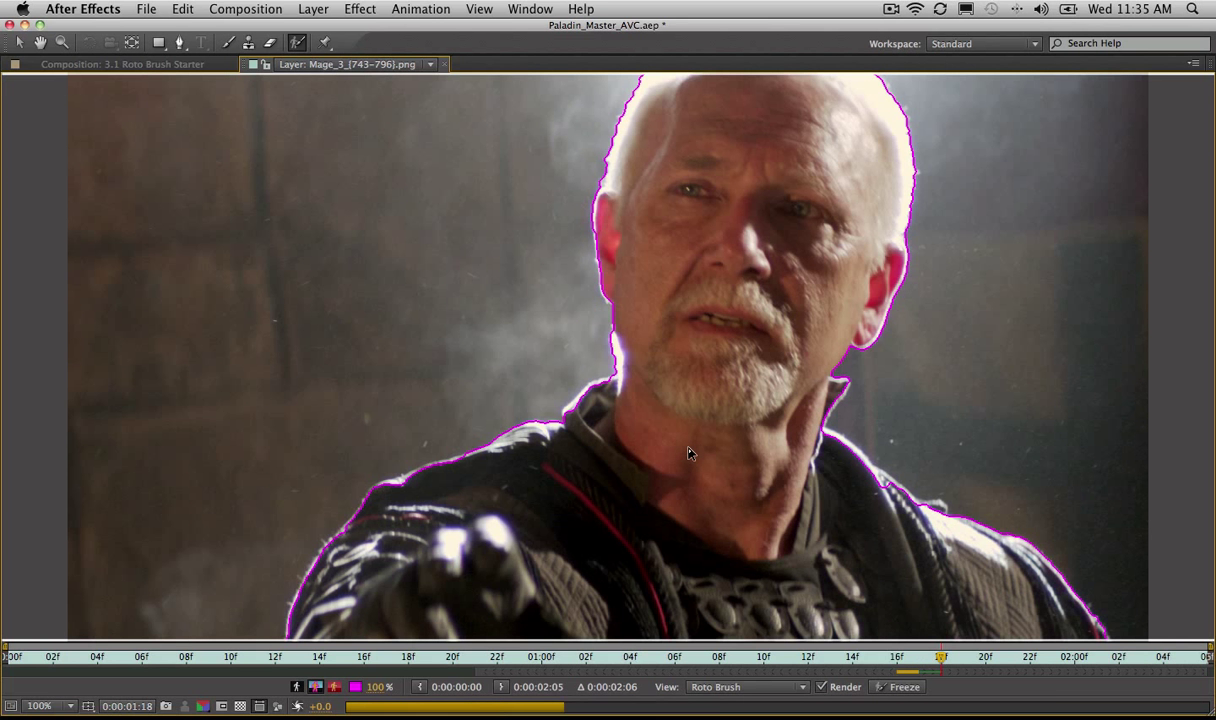
key("Page_Down")
key("Page_Down")
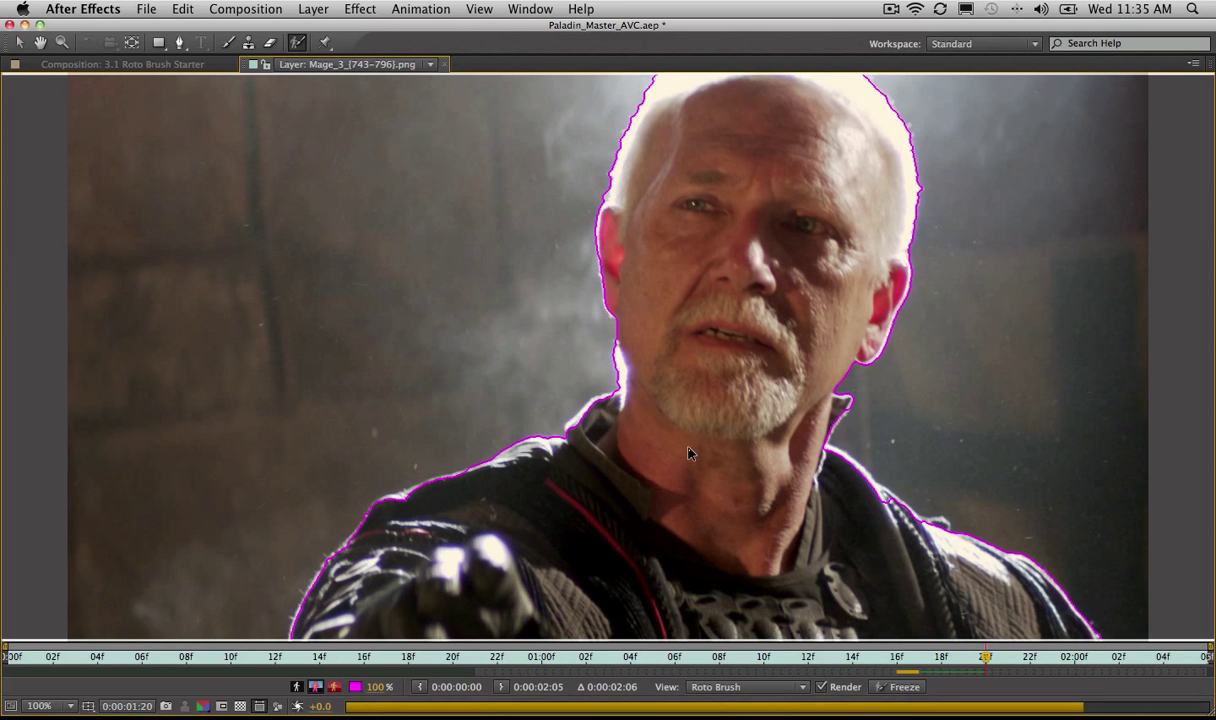
key("Page_Down")
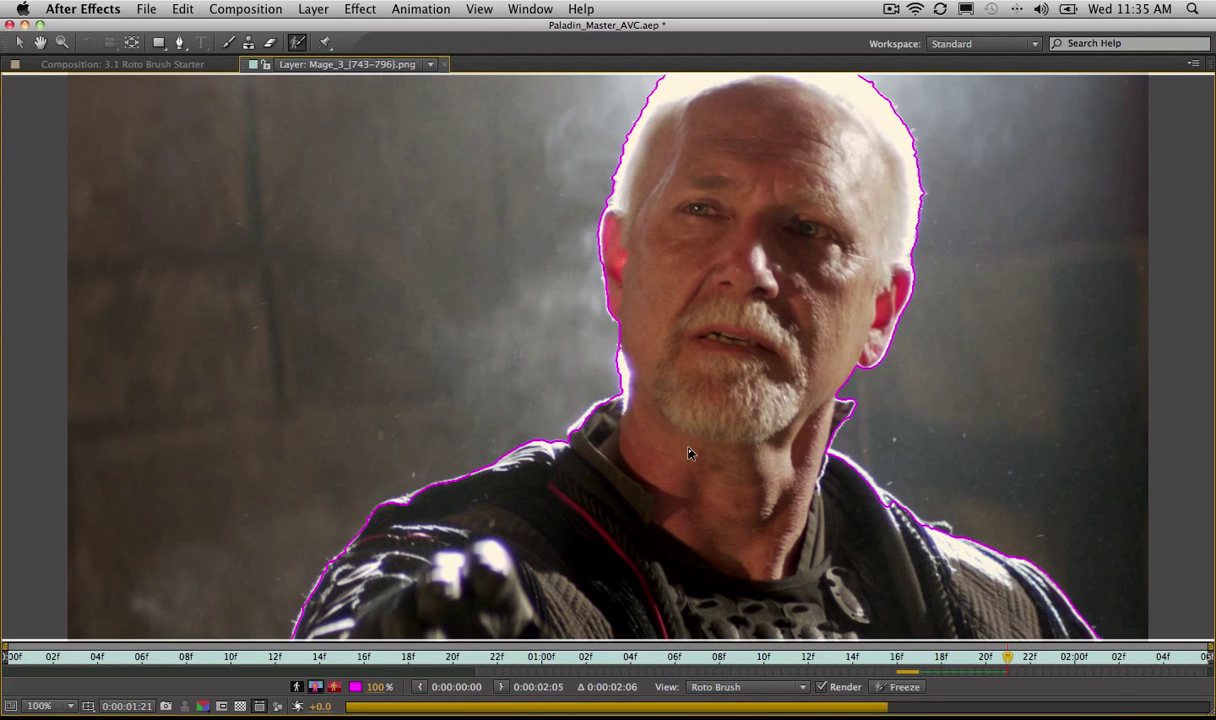
key("Page_Down")
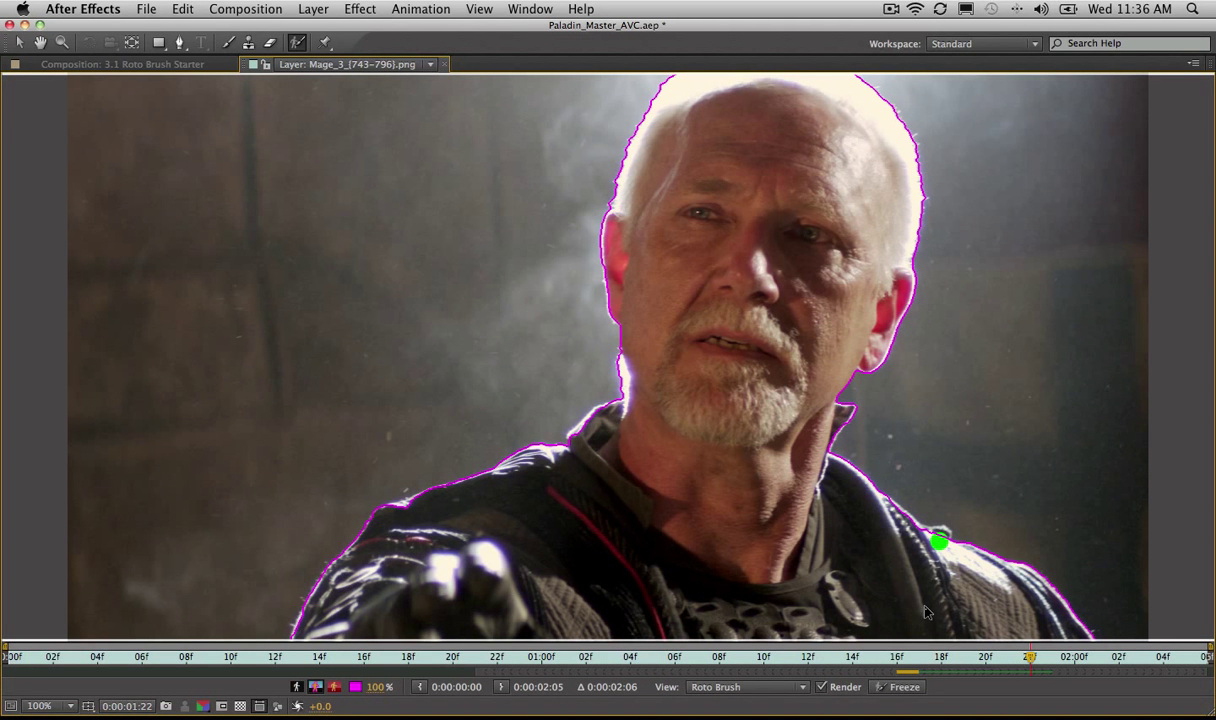
key("Page_Down")
key("Page_Down")
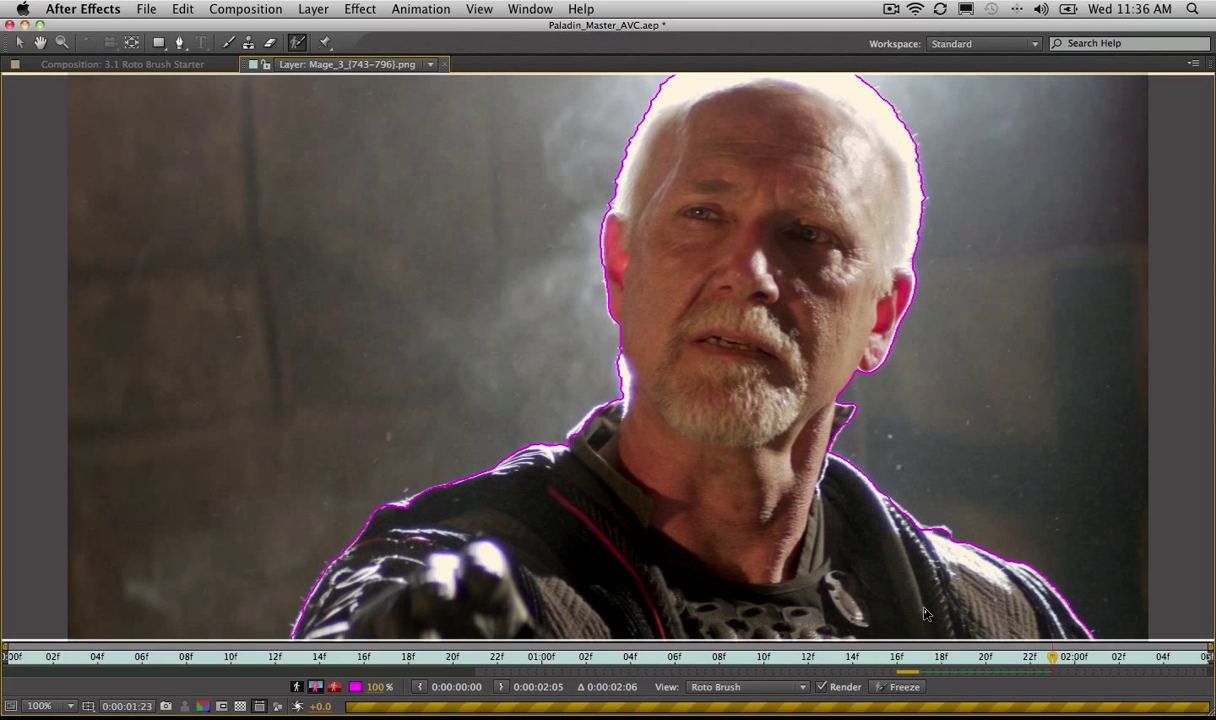
key("Page_Down")
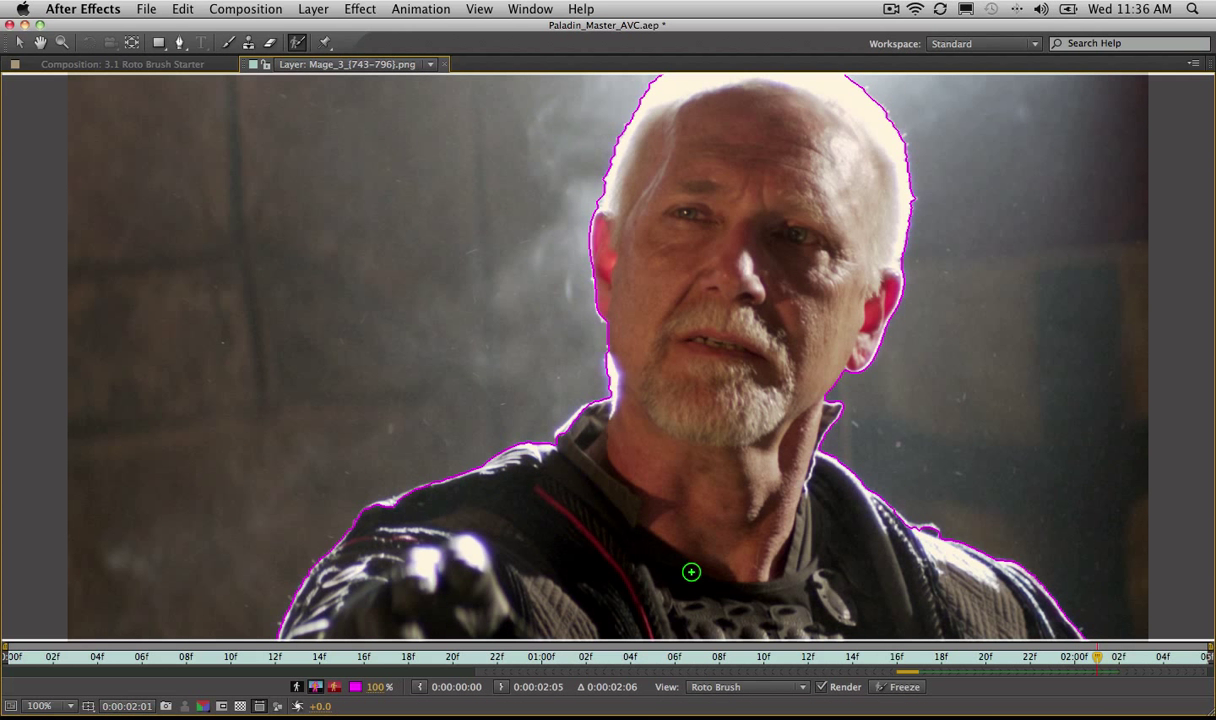
left_click_drag(390, 510, 394, 508)
key("Page_Down")
key("Page_Down")
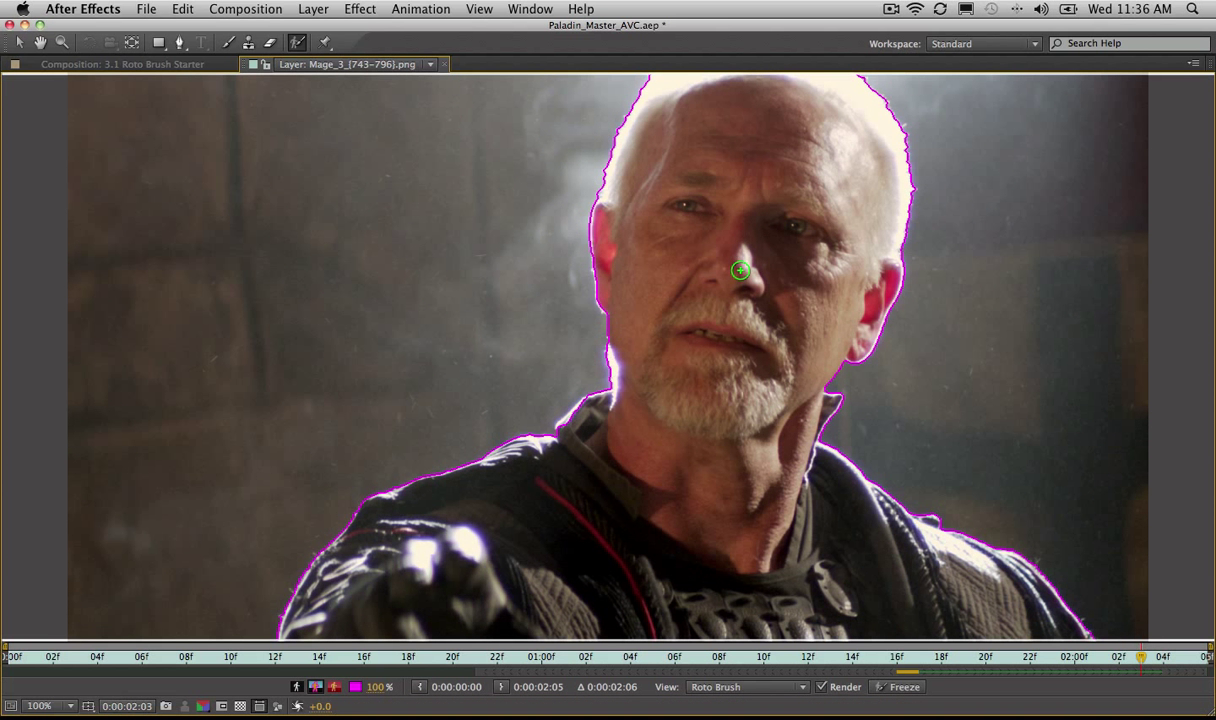
Compare the matte in Alpha, Alpha Boundary and Alpha Overlay views, and on checkerboard versus black.
left_click(296, 688)
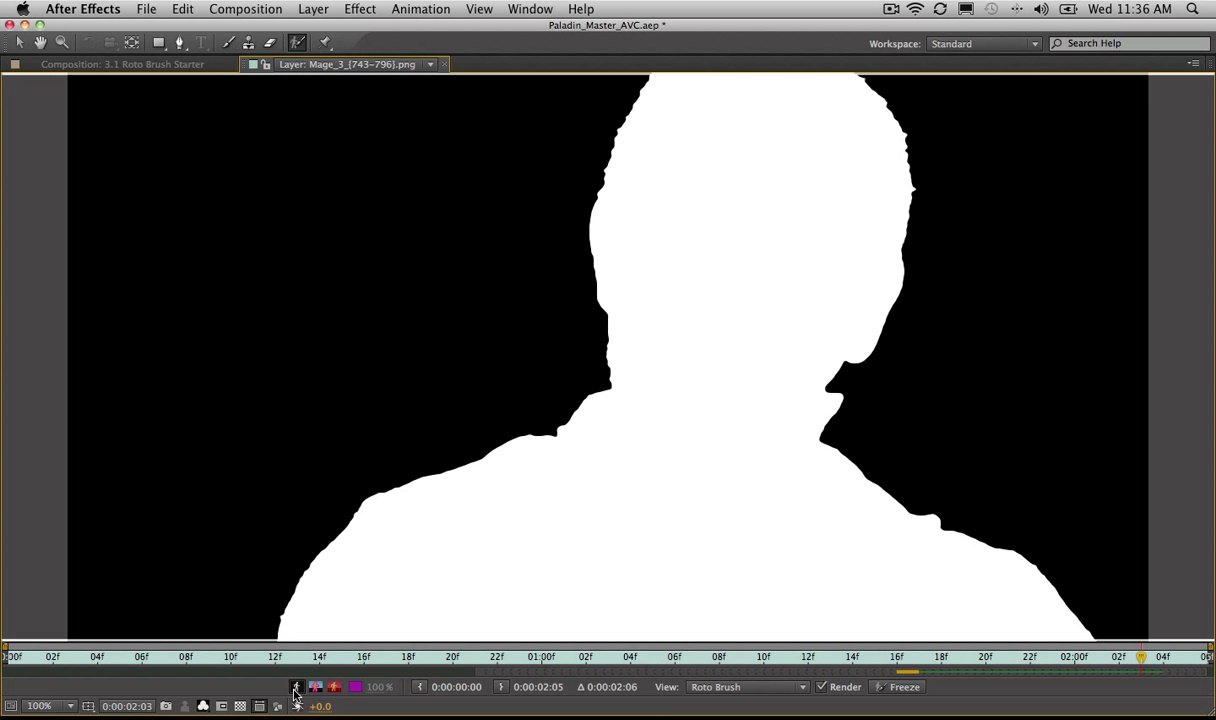
left_click(315, 689)
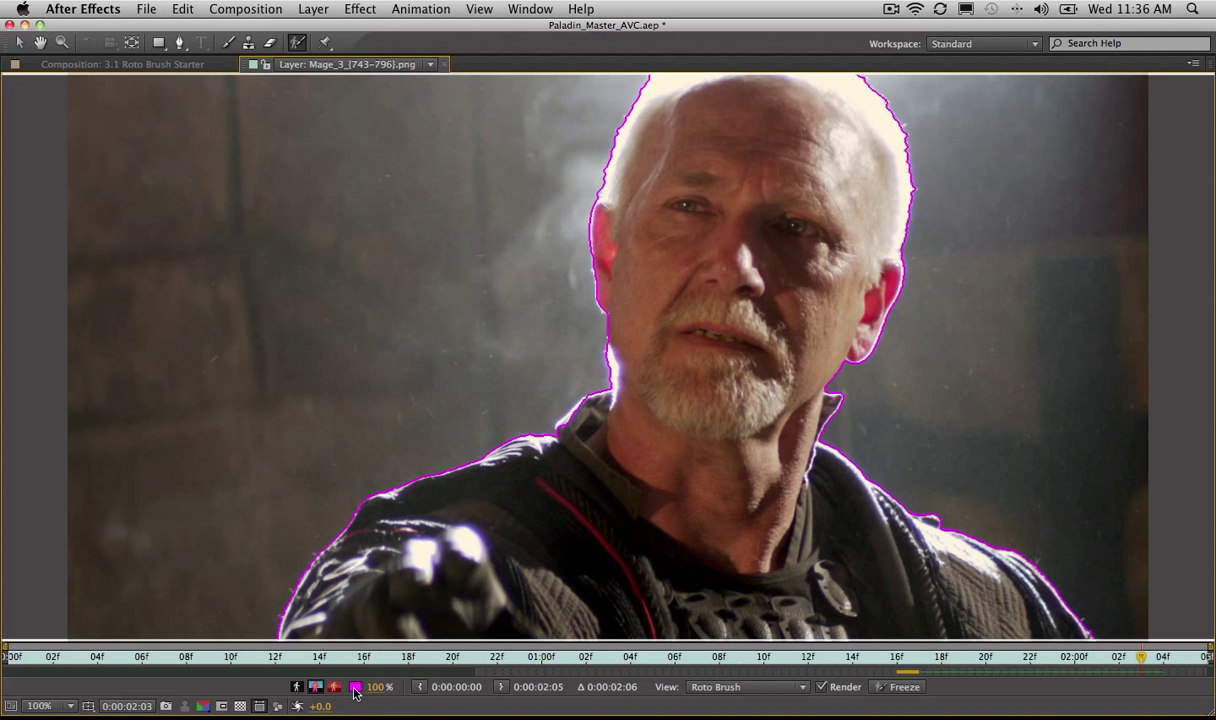
left_click(355, 688)
left_click(793, 295)
left_click(335, 688)
left_click(296, 688)
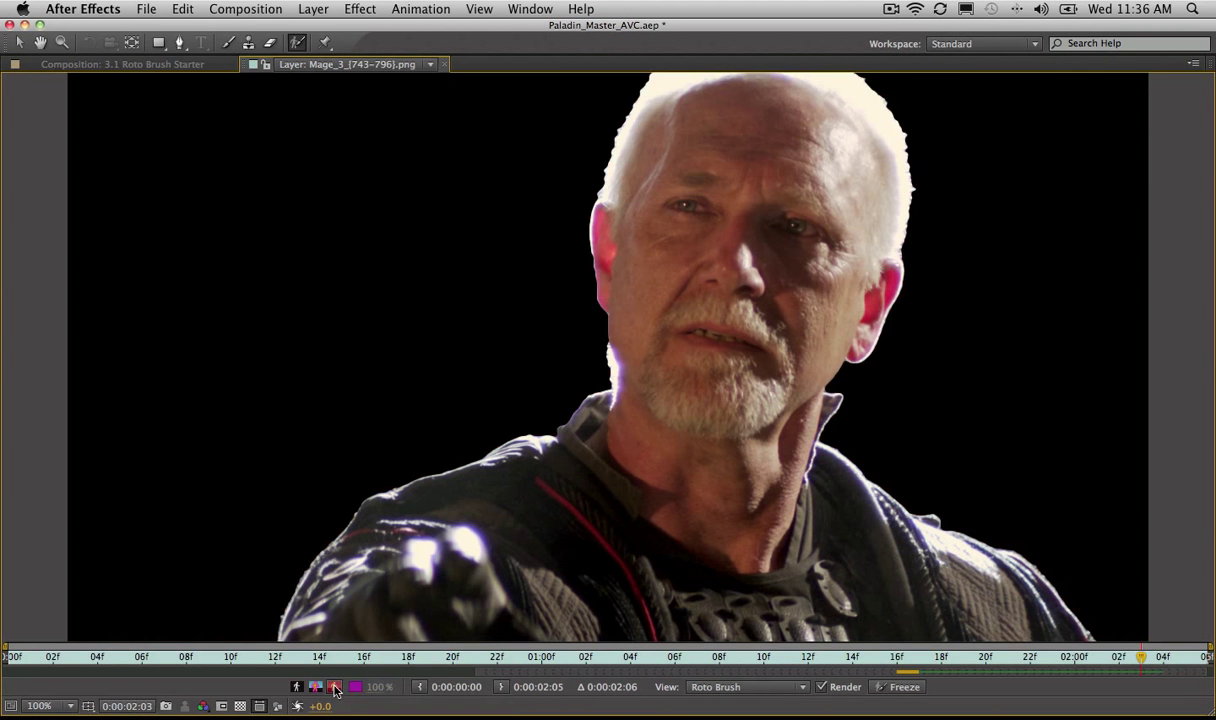
left_click(315, 688)
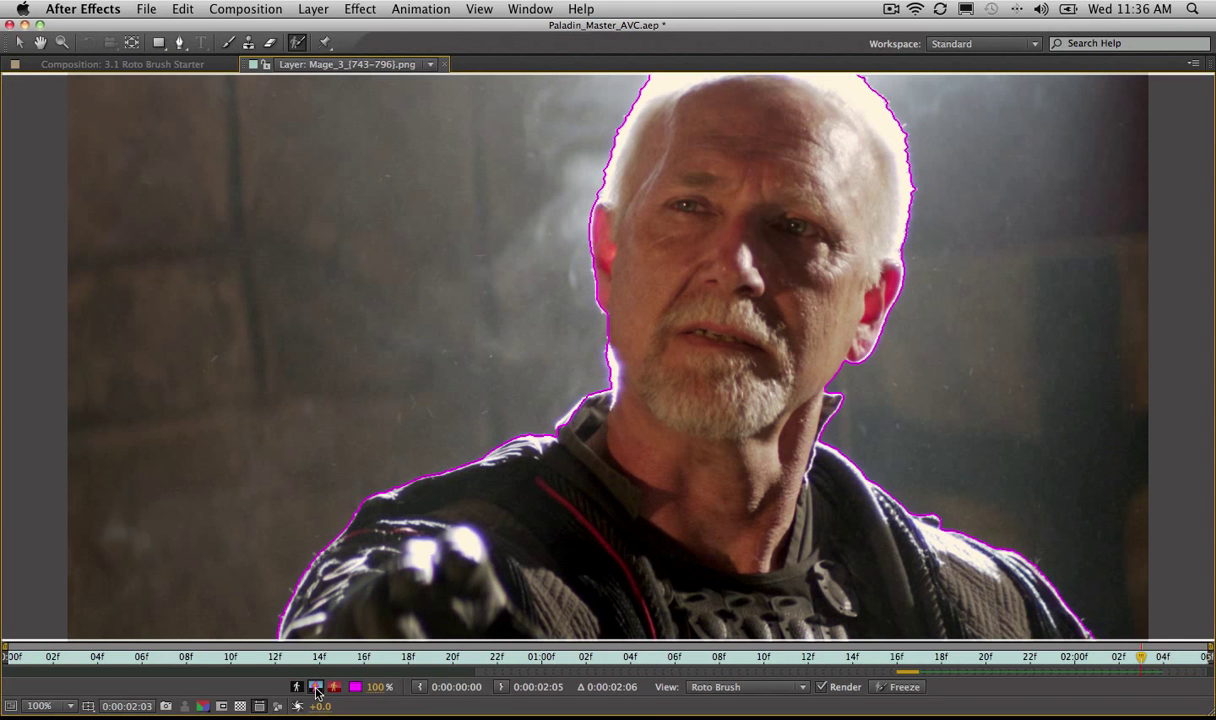
left_click(241, 706)
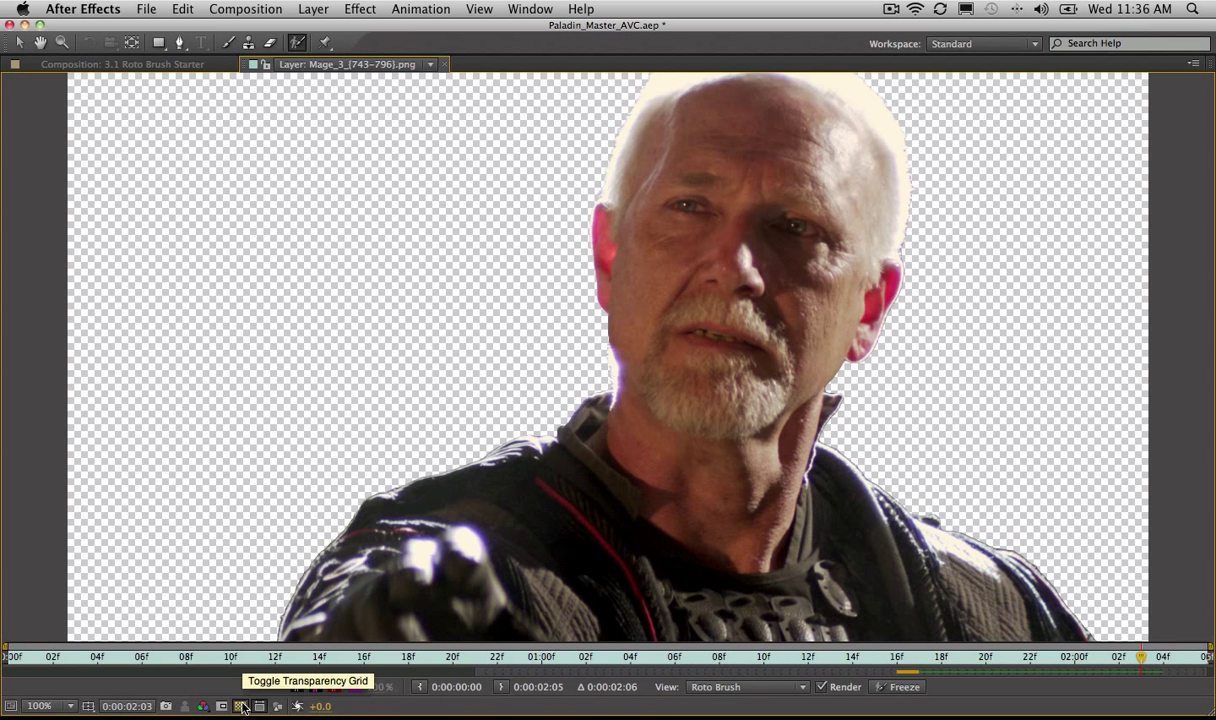
left_click(241, 706)
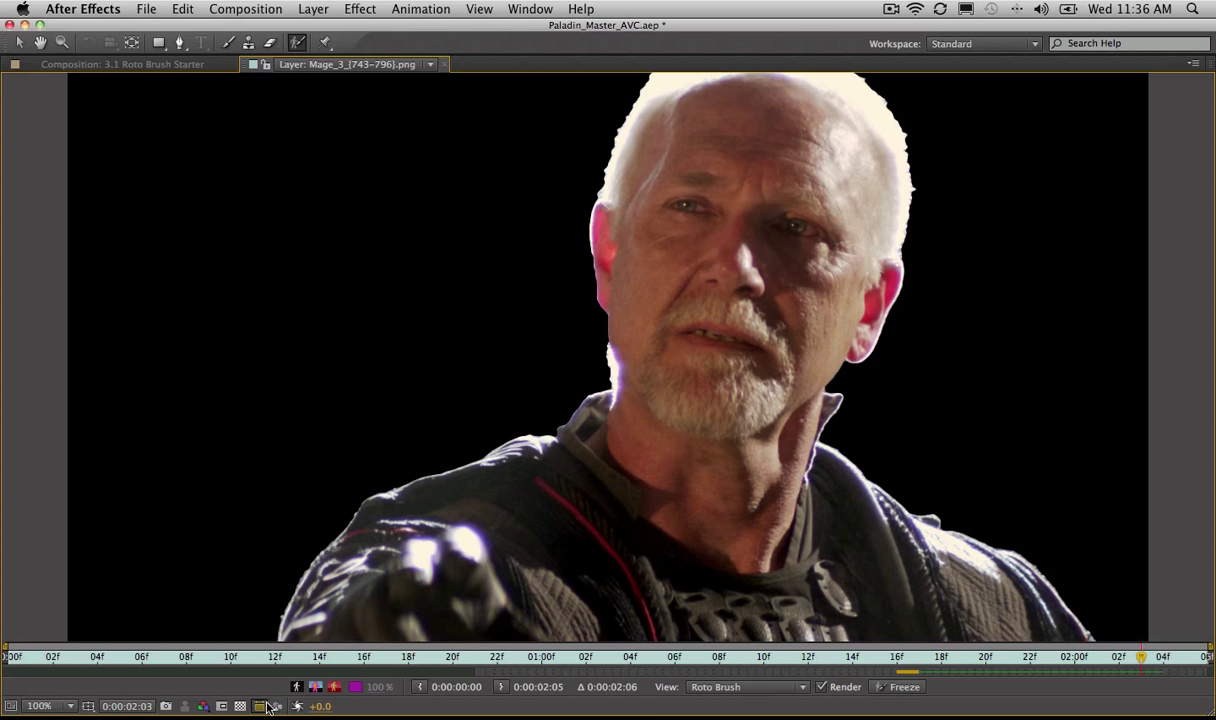
Return to the Alpha Boundary view, step ahead to 0:00:02:05, and play the layer.
left_click(296, 688)
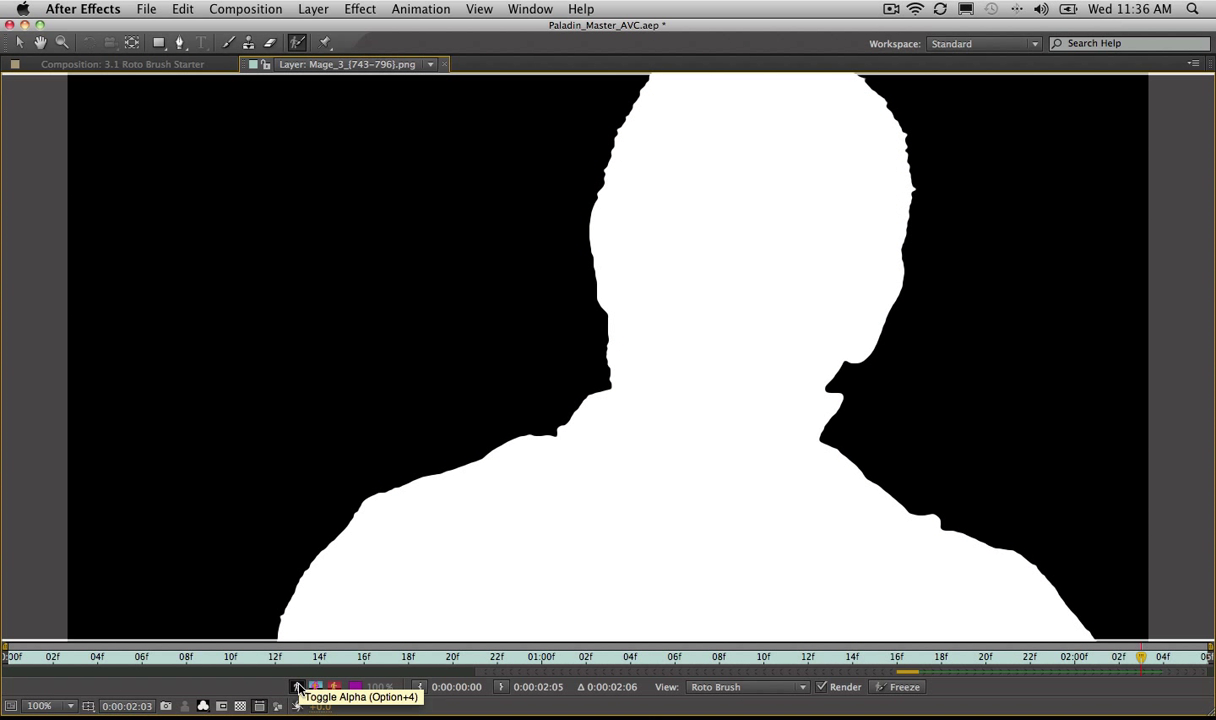
left_click(297, 688)
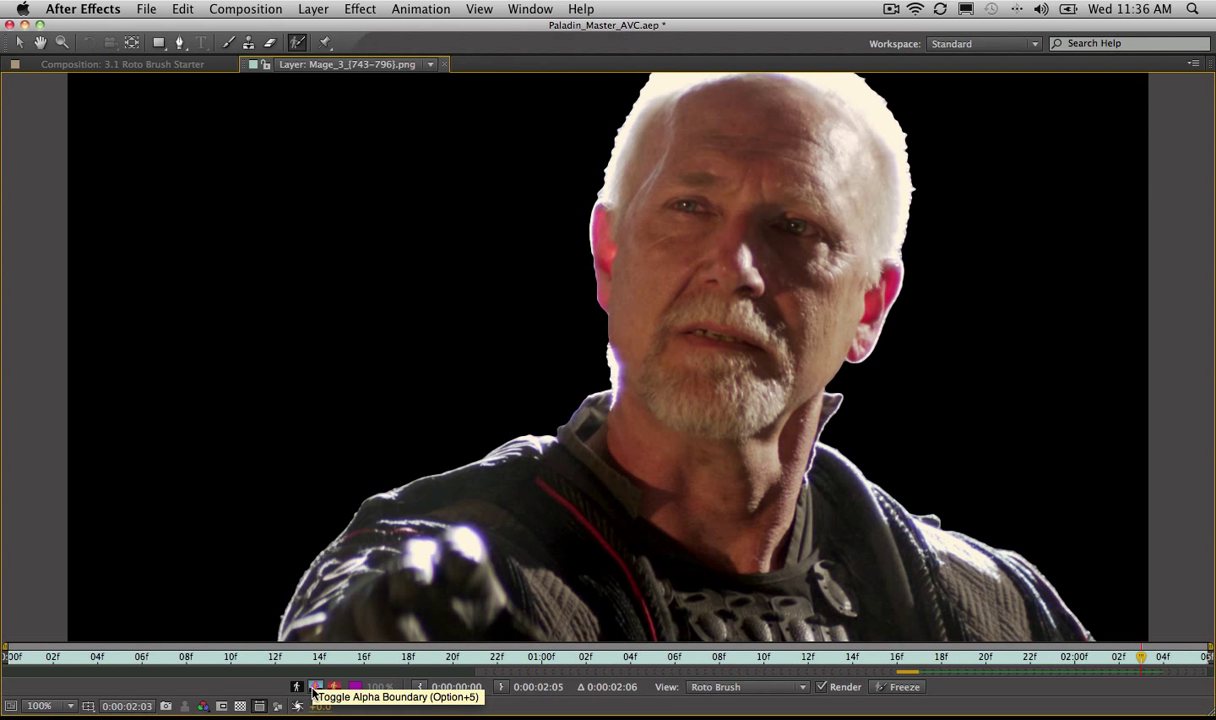
left_click(315, 688)
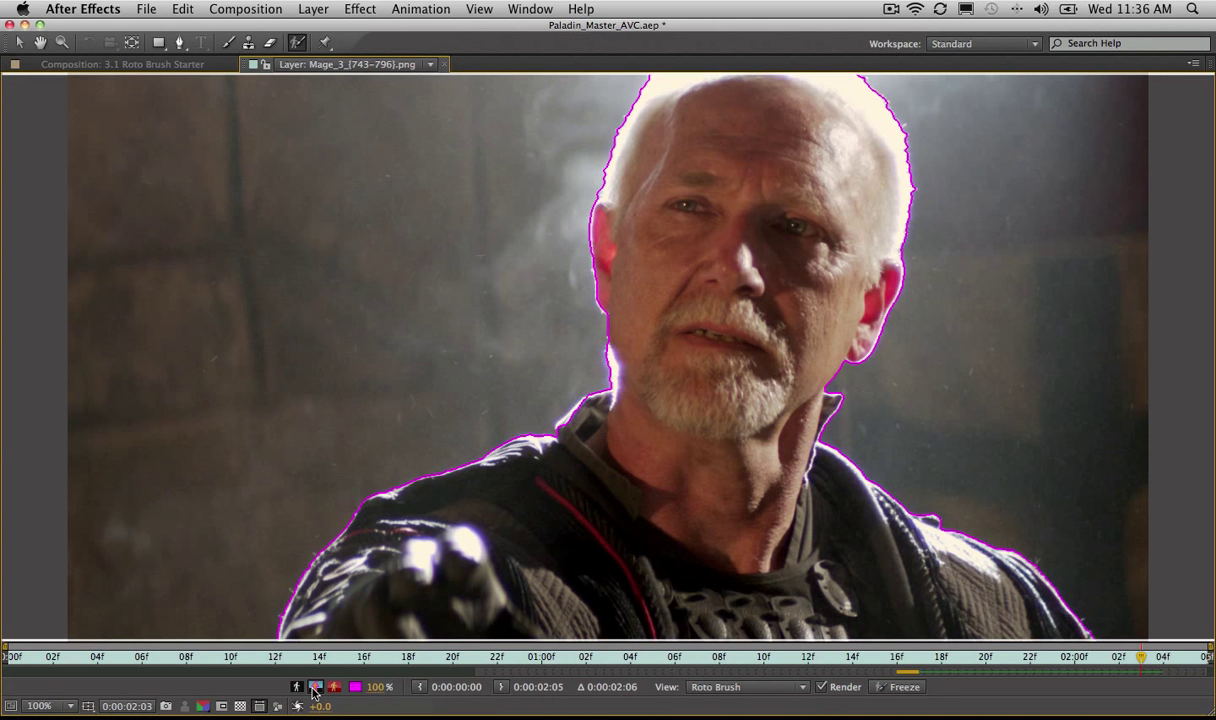
key("Page_Down")
key("Page_Down")
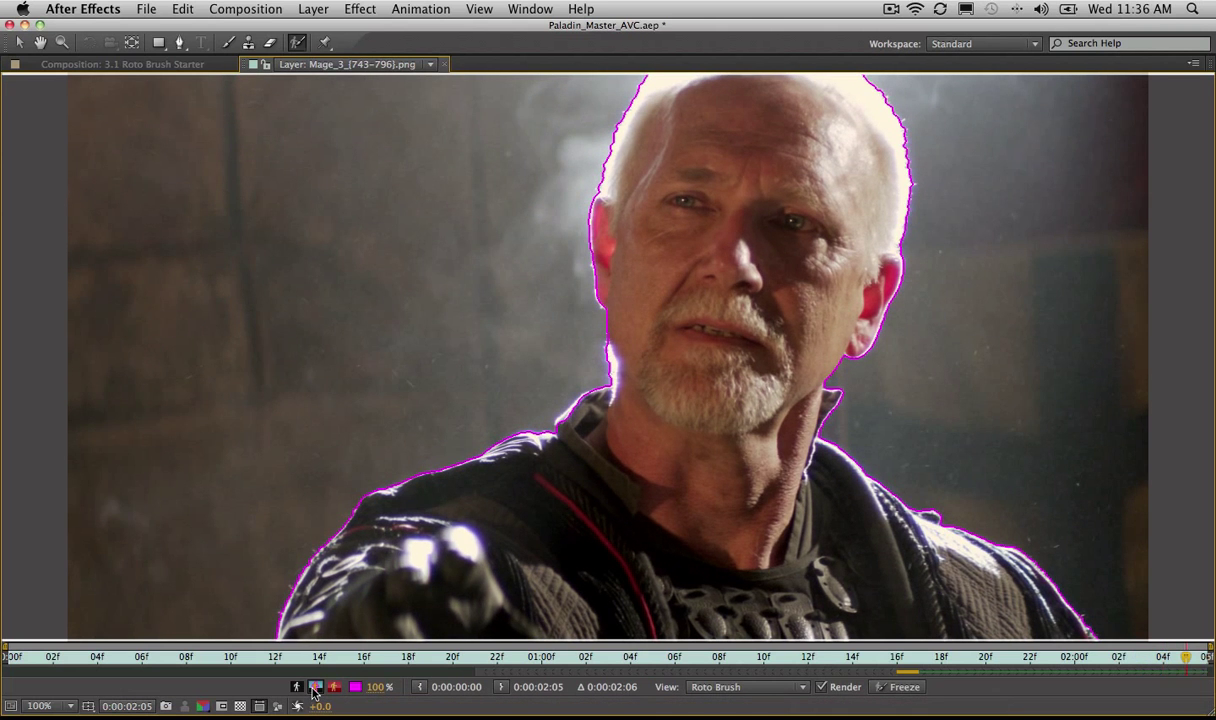
key("space")
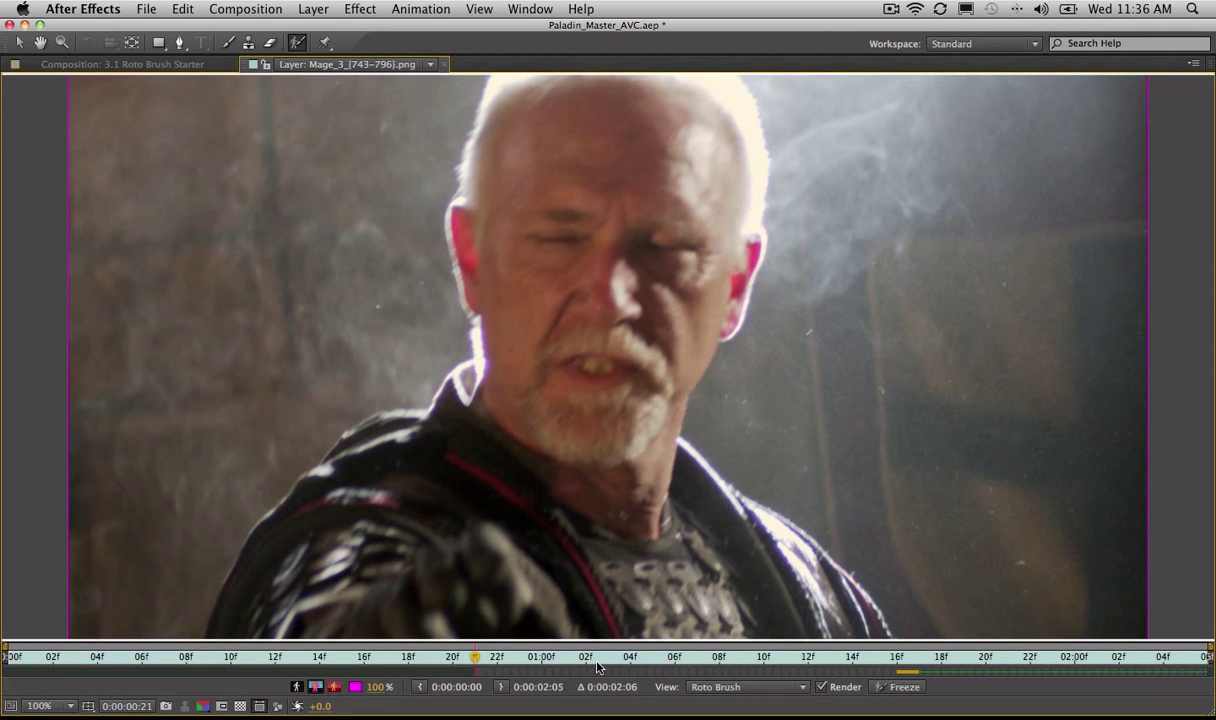
Restore the full workspace, jump to around 1:16, and view the matte as black-and-white alpha.
left_click(521, 667)
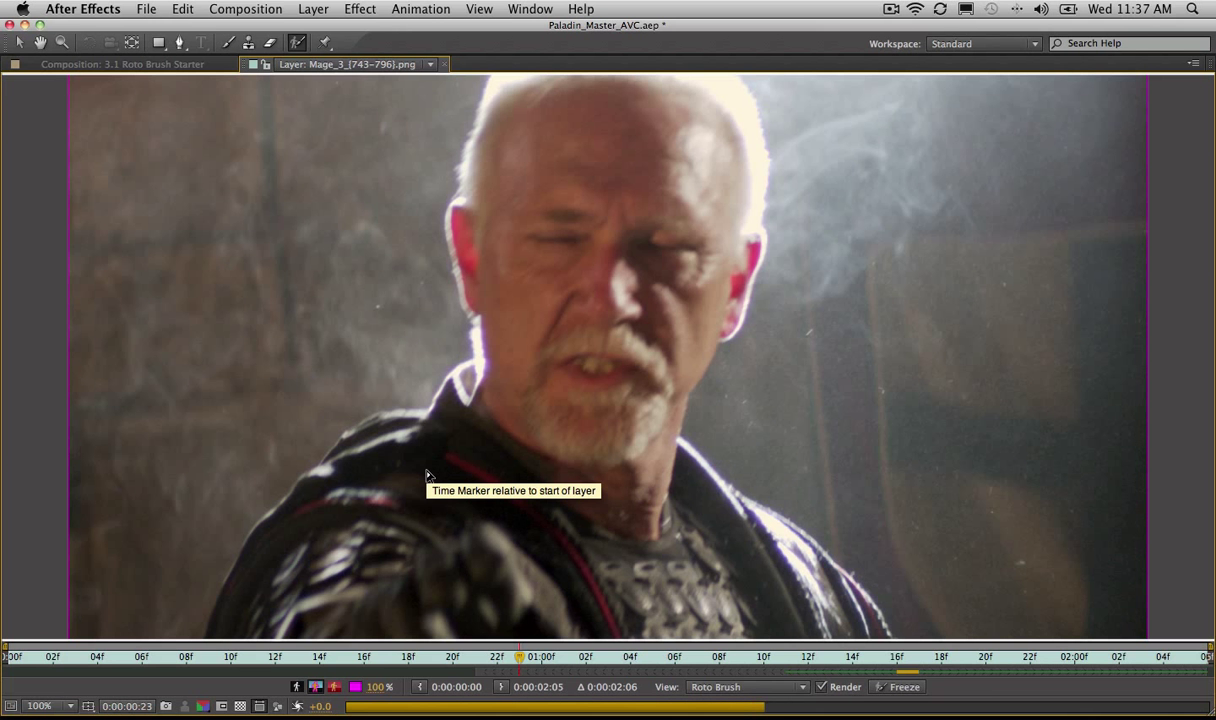
key("grave")
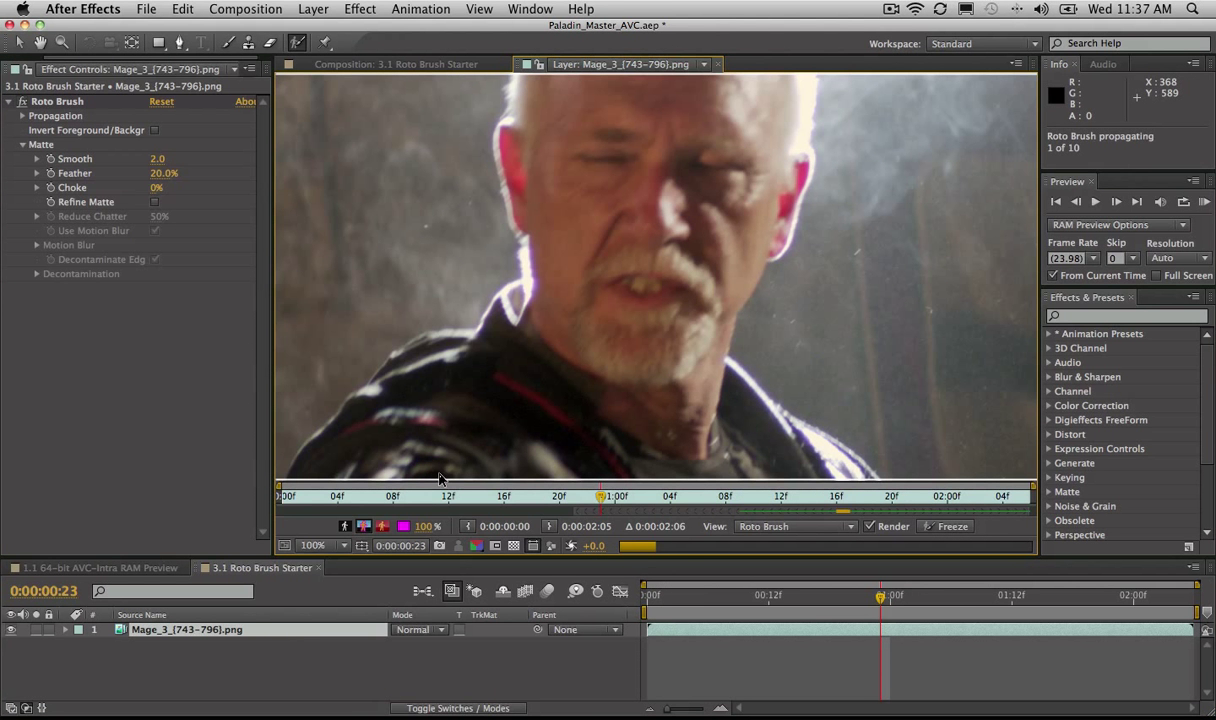
left_click(838, 497)
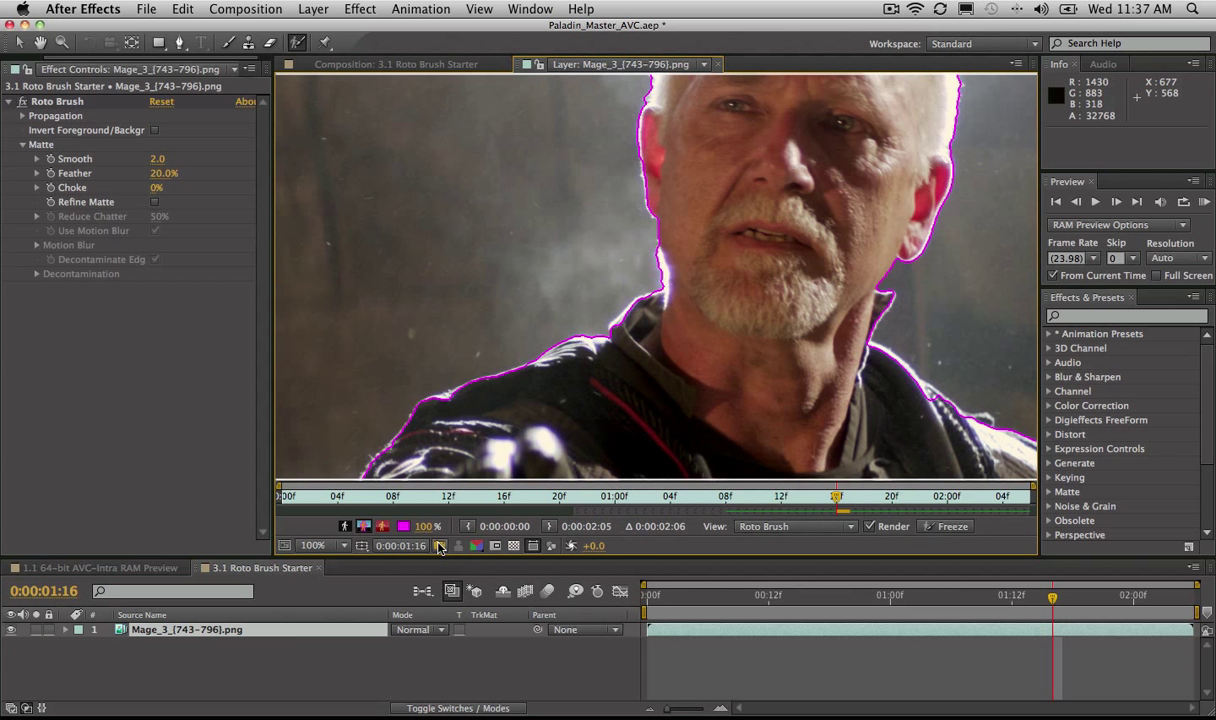
left_click(345, 526)
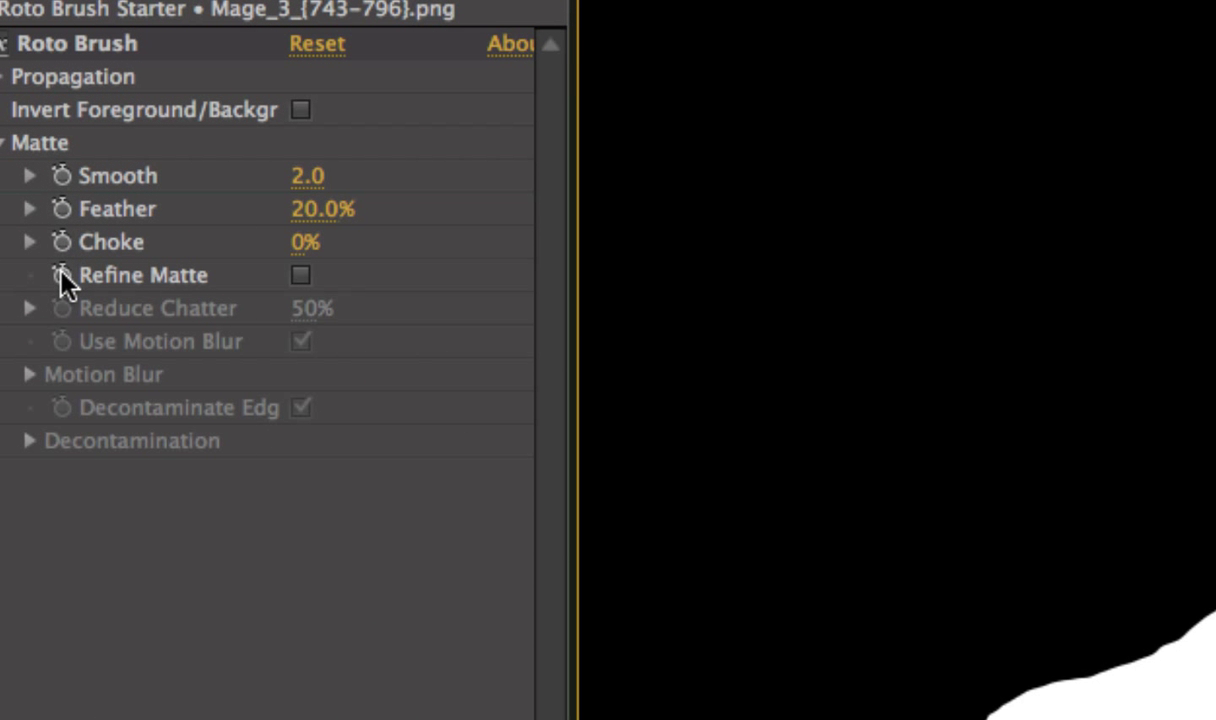
Turn on Refine Matte and step the matte forward to 0:00:01:20 to check its edges.
left_click(298, 276)
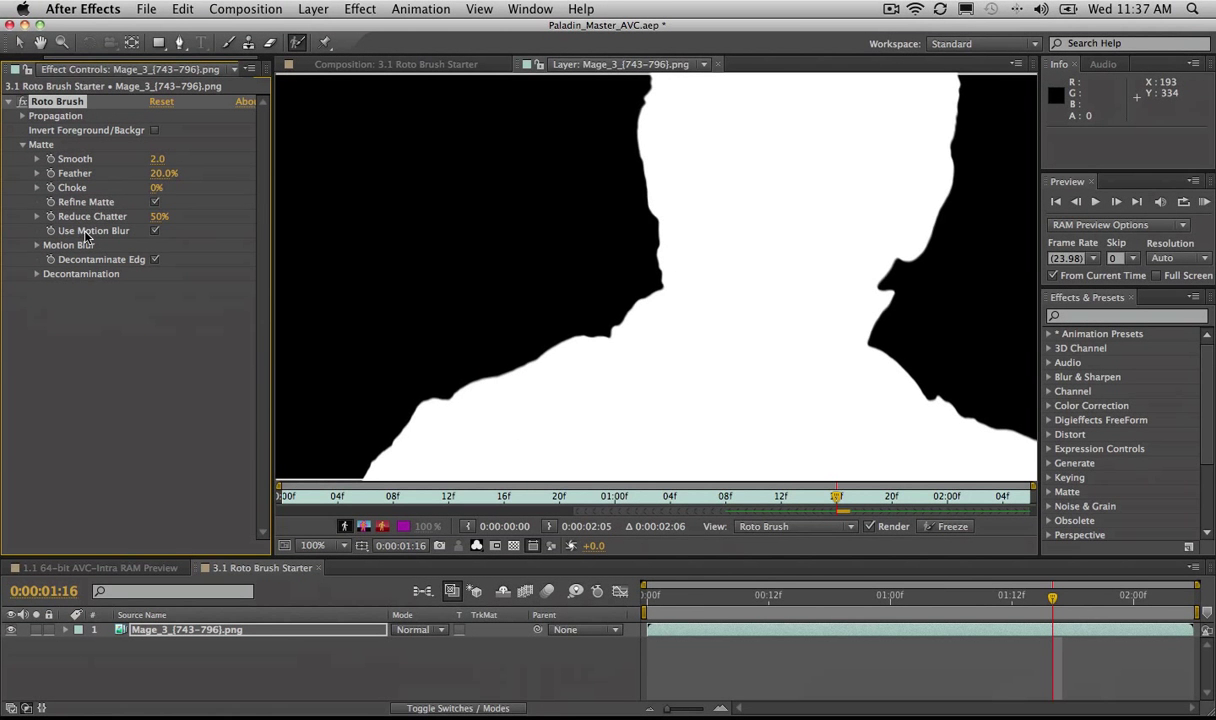
left_click(845, 500)
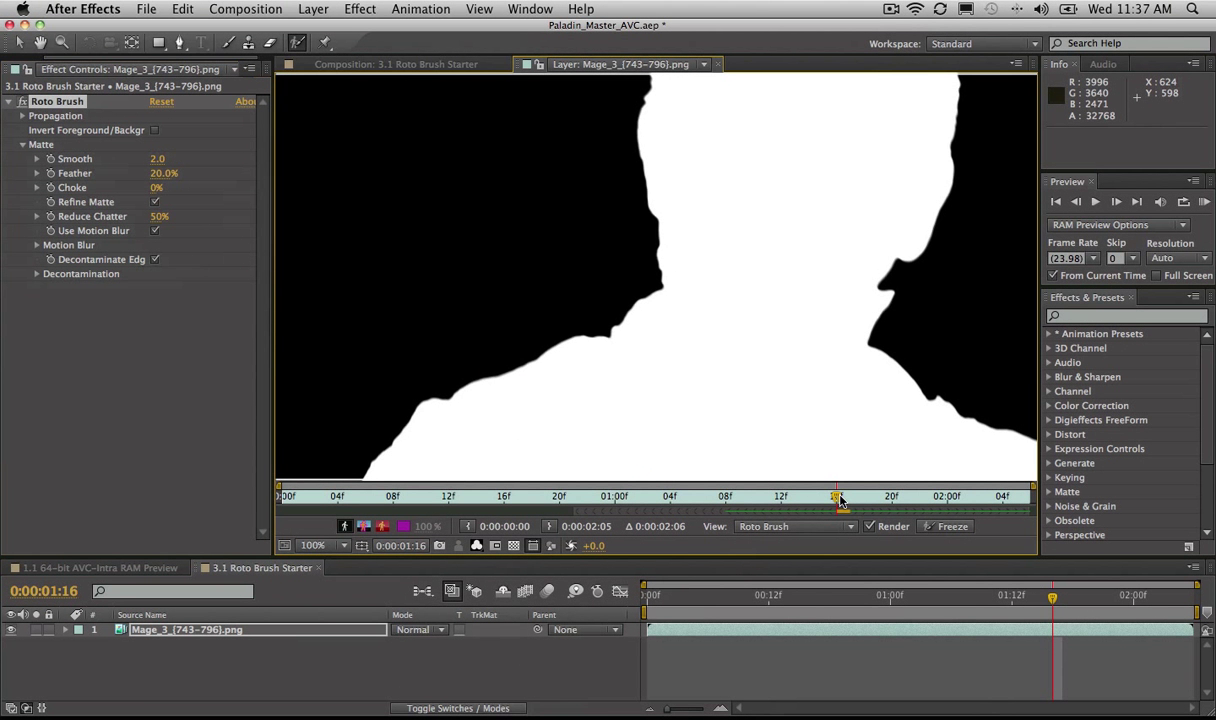
key("Page_Down")
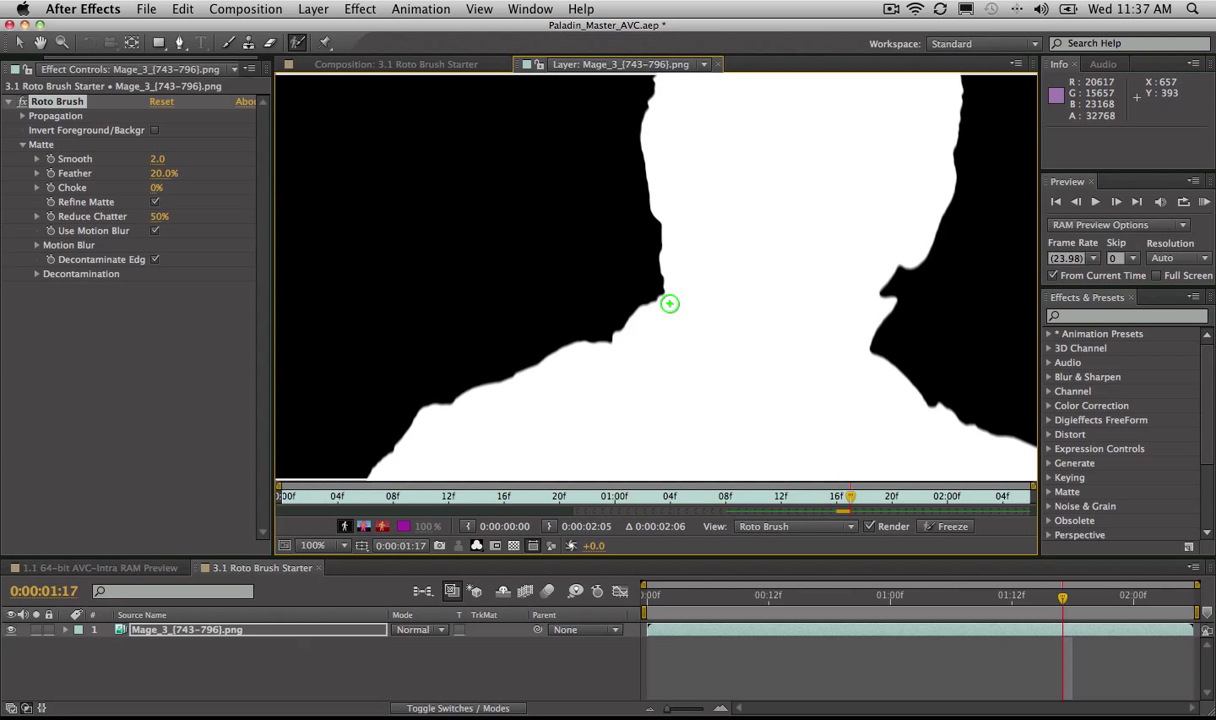
left_click(859, 497)
left_click_drag(859, 497, 895, 499)
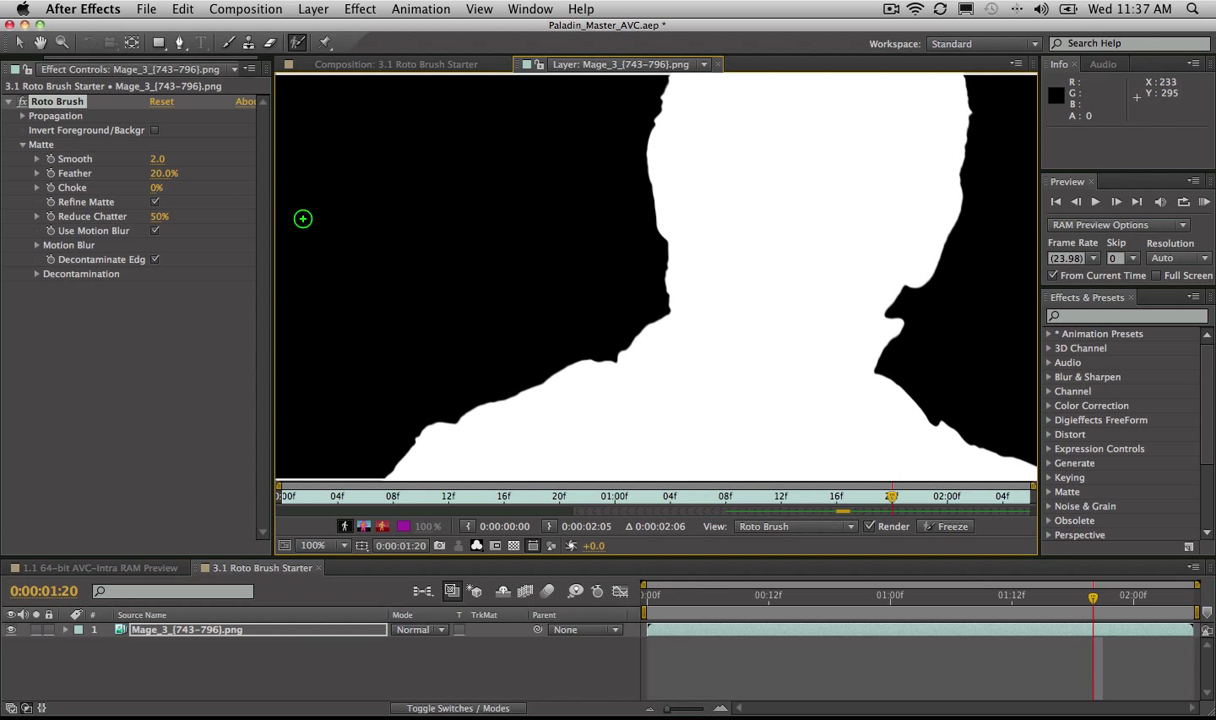
Widen the Roto Brush panel and open 3.2 Roto Brush Finished at frame 13.
left_click_drag(273, 218, 343, 218)
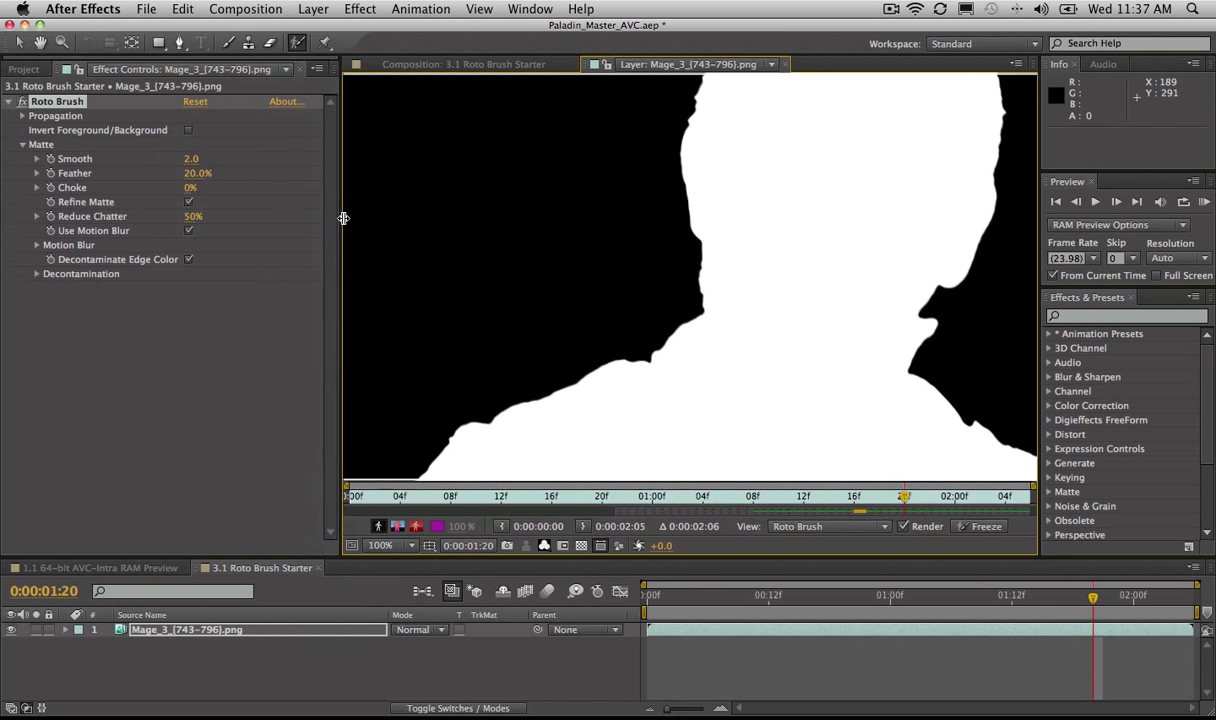
left_click(24, 66)
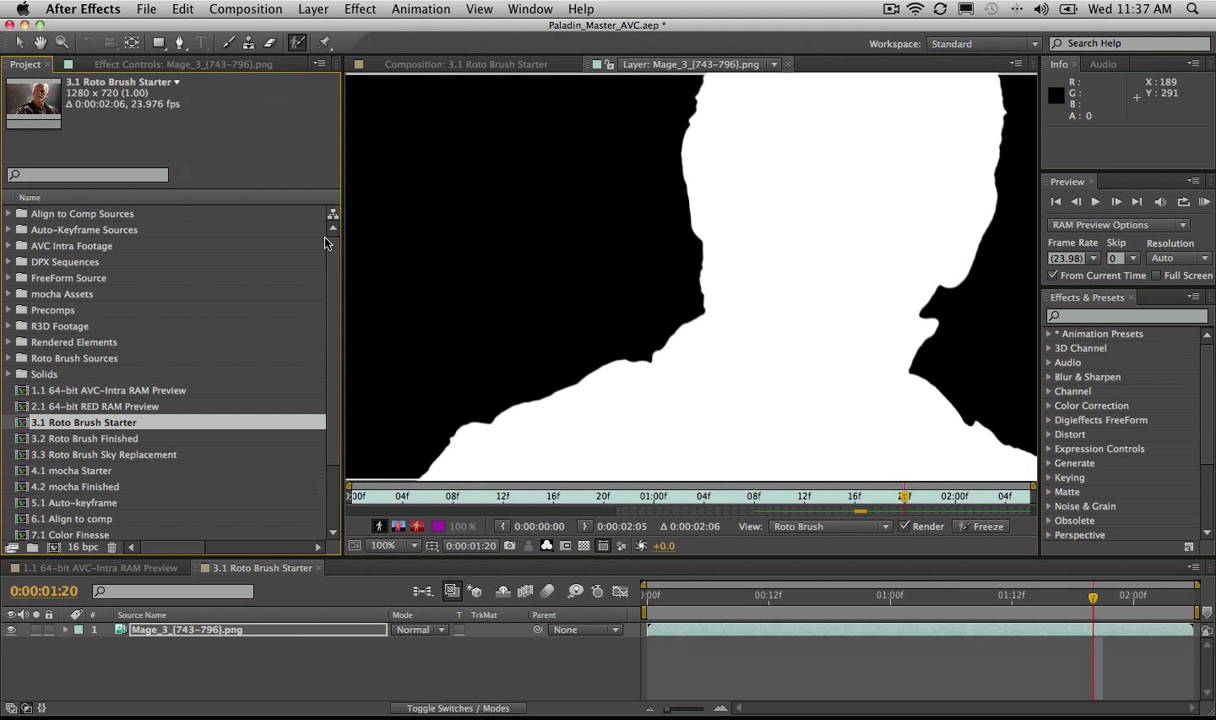
double_click(20, 440)
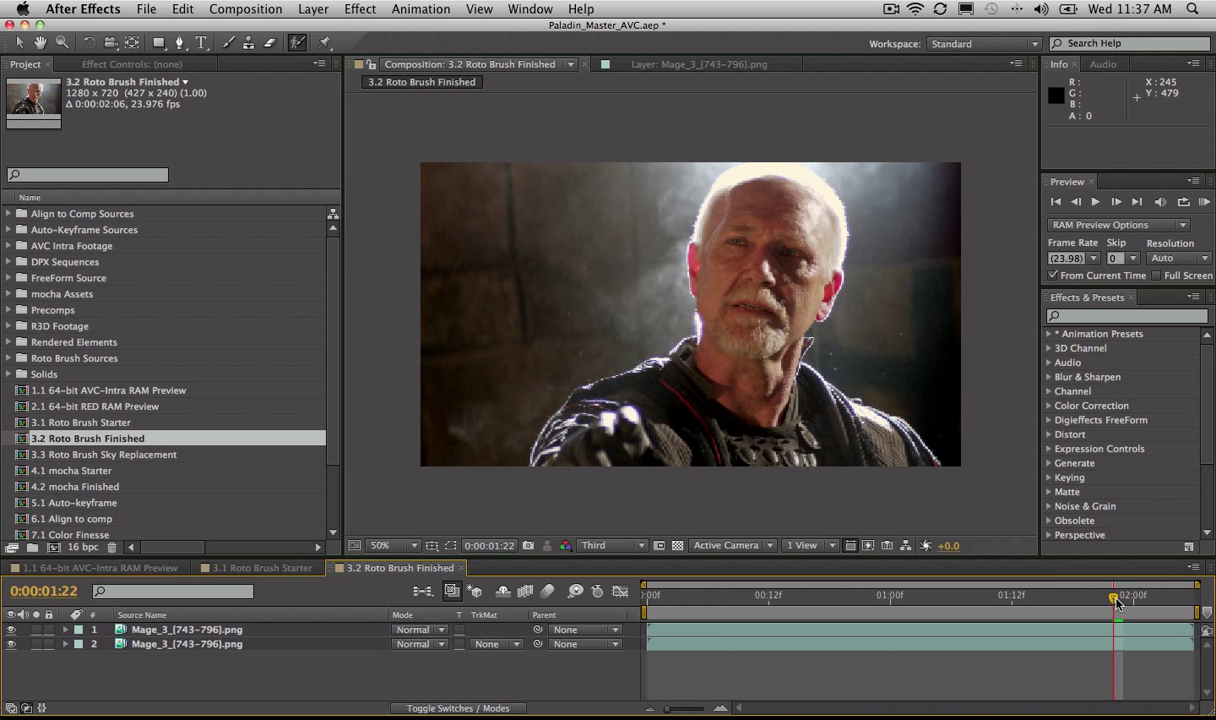
left_click_drag(1116, 600, 779, 600)
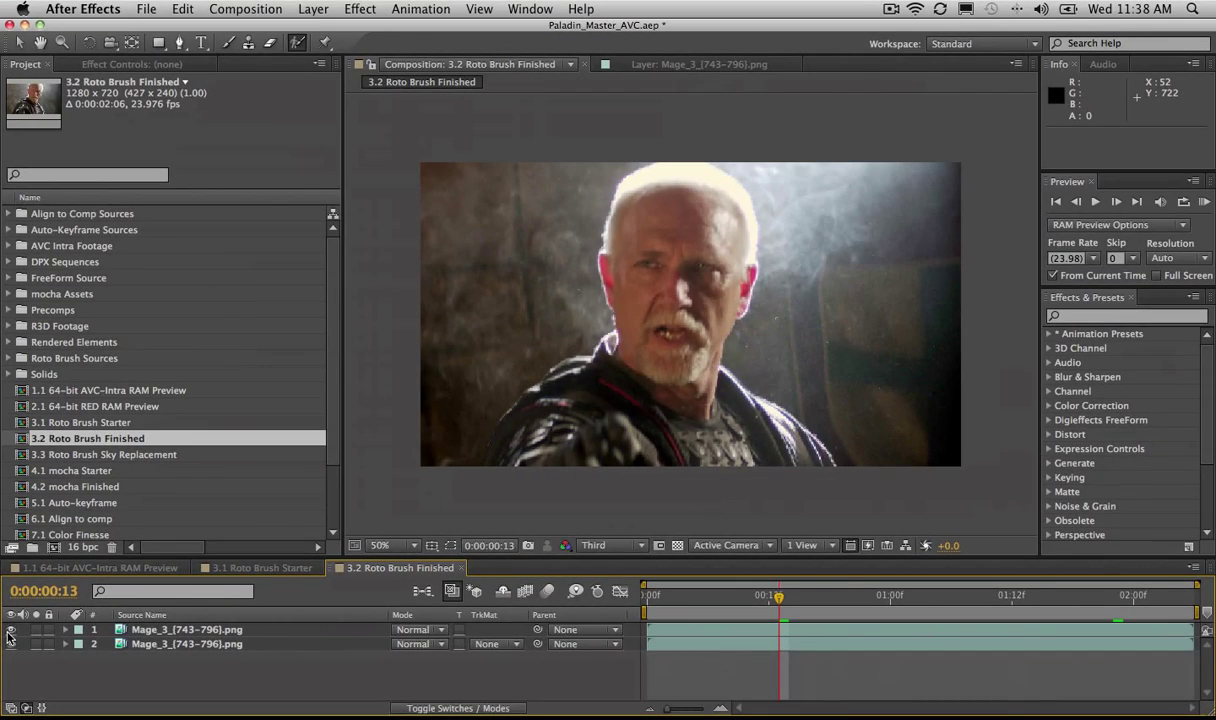
Toggle the top cut-out layer's visibility to compare it over the background, then select it.
left_click(8, 631)
left_click(8, 631)
left_click(8, 631)
left_click(8, 631)
left_click(8, 631)
left_click(8, 631)
left_click(126, 631)
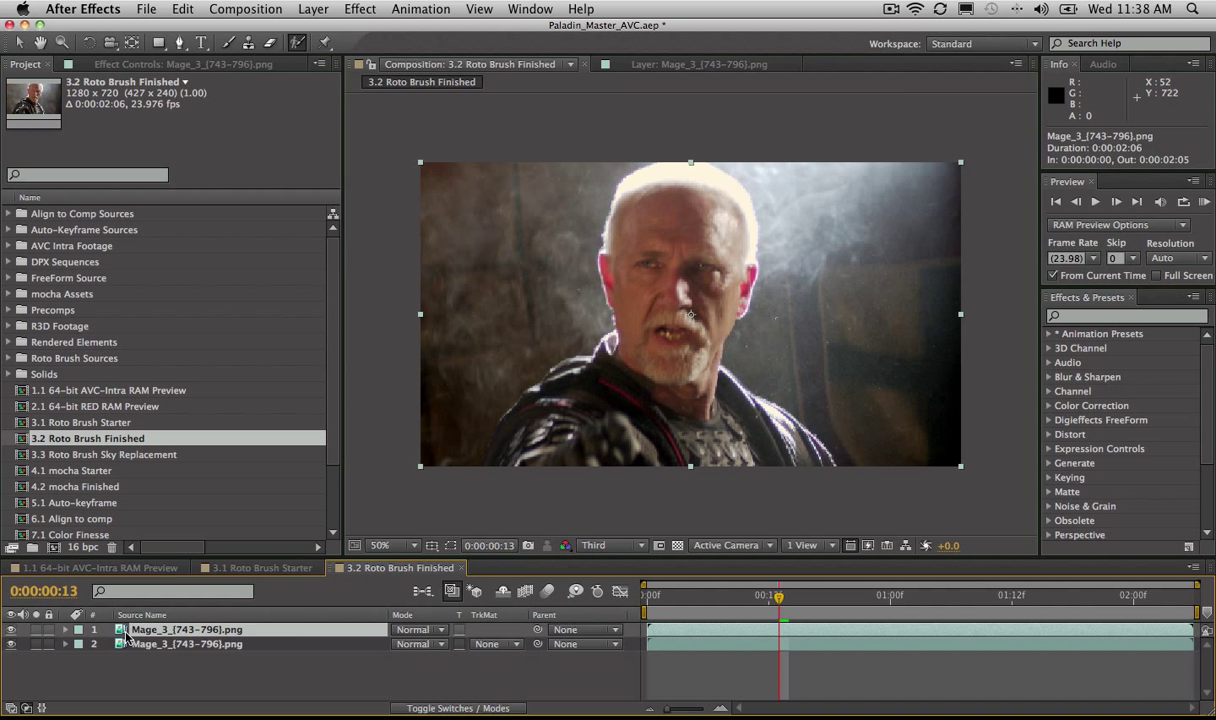
Apply Layer > Layer Styles > Outer Glow to the top layer and enlarge the timeline.
left_click(313, 9)
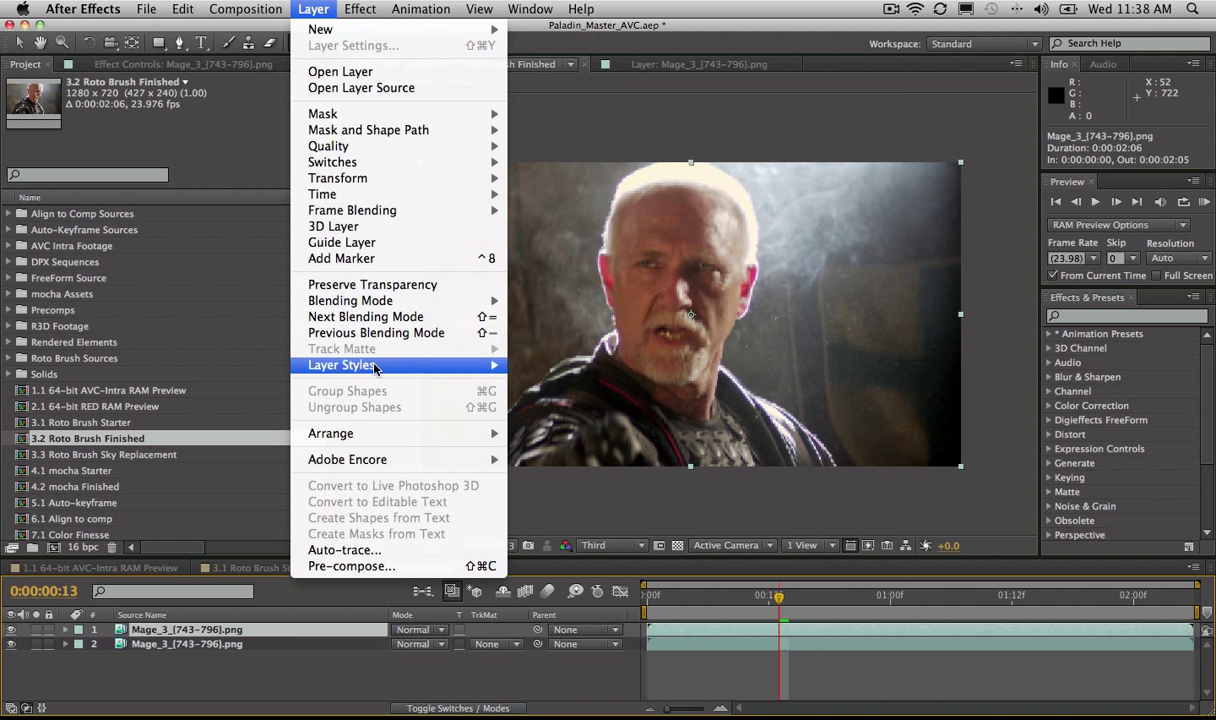
mouse_move(374, 367)
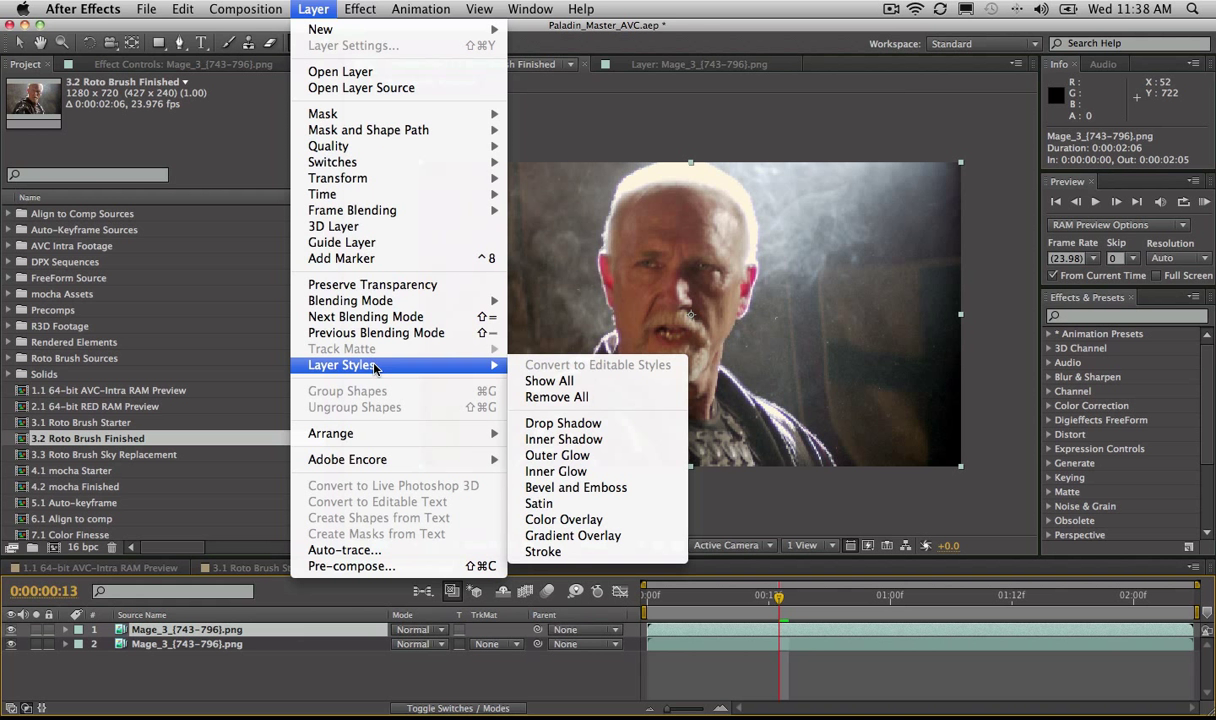
left_click(560, 456)
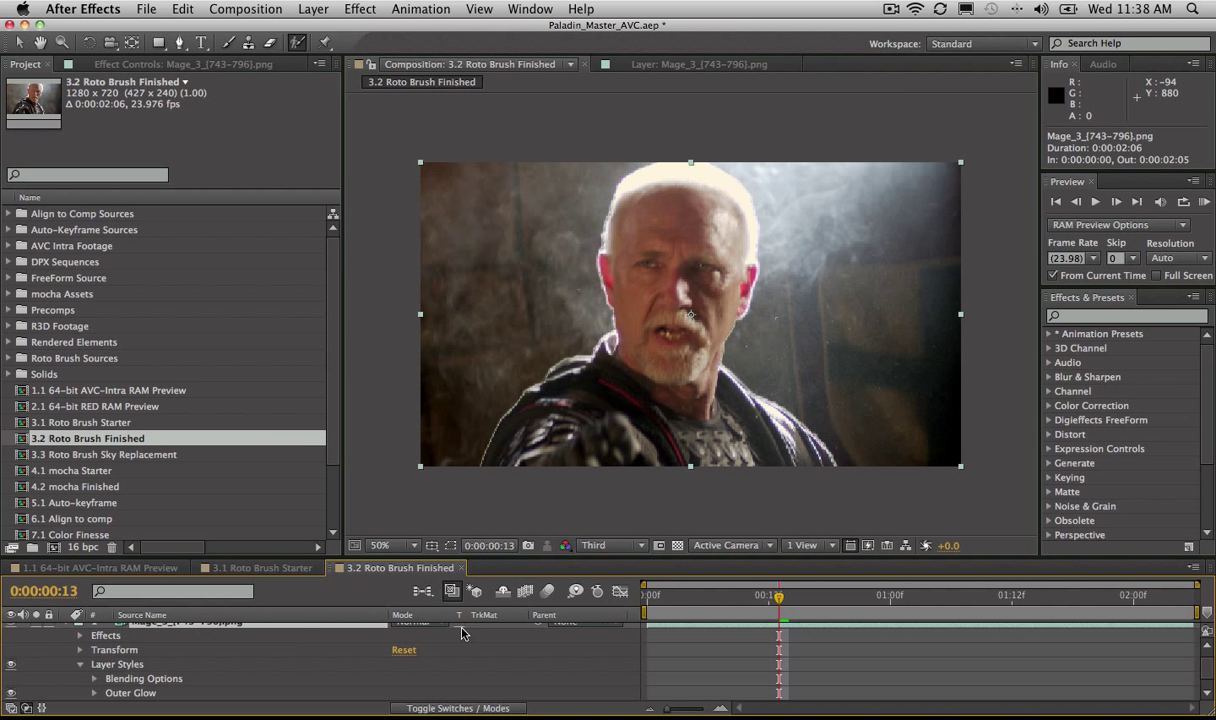
left_click_drag(628, 559, 628, 461)
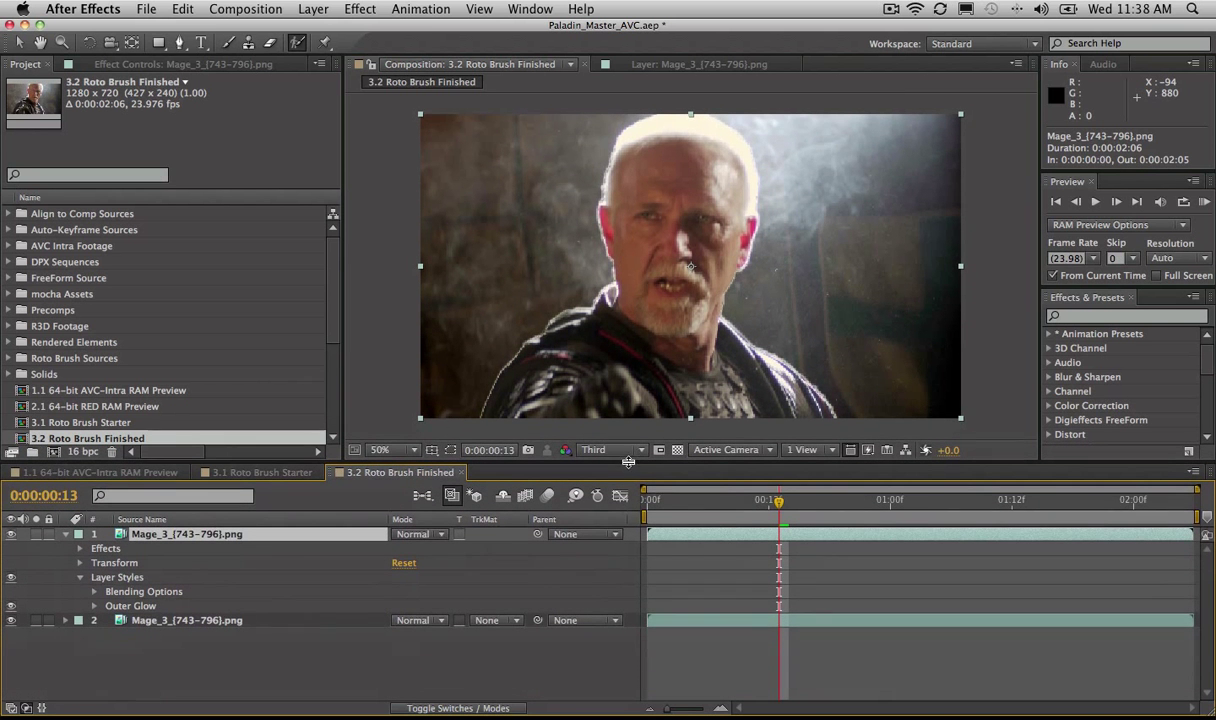
Raise the Outer Glow Size from 5 to 10 and scrub ahead to preview the halo.
left_click(96, 607)
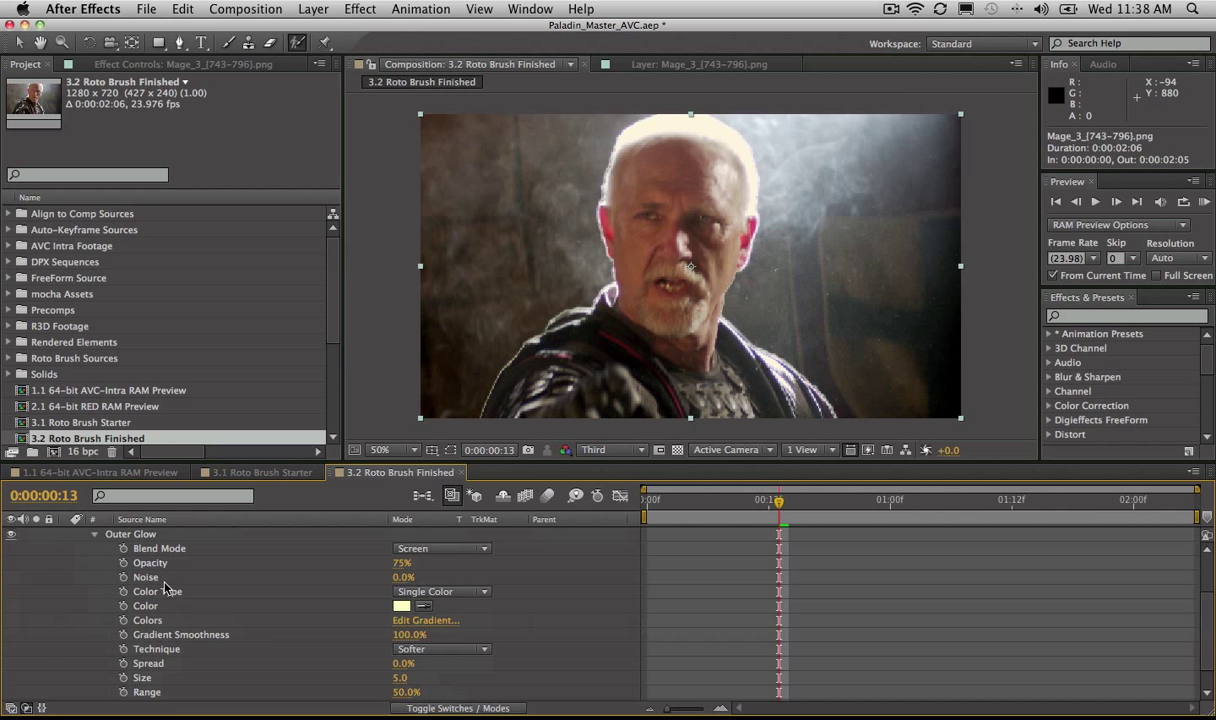
left_click_drag(399, 678, 478, 647)
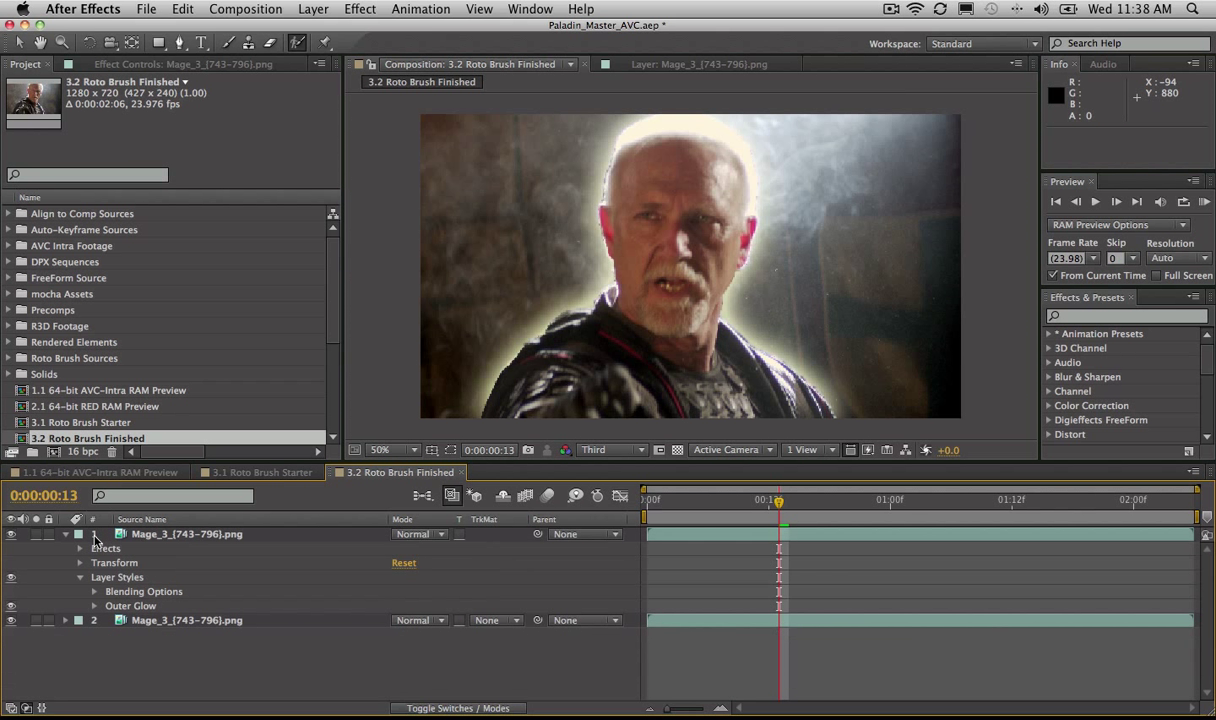
left_click(96, 535)
left_click_drag(779, 500, 841, 508)
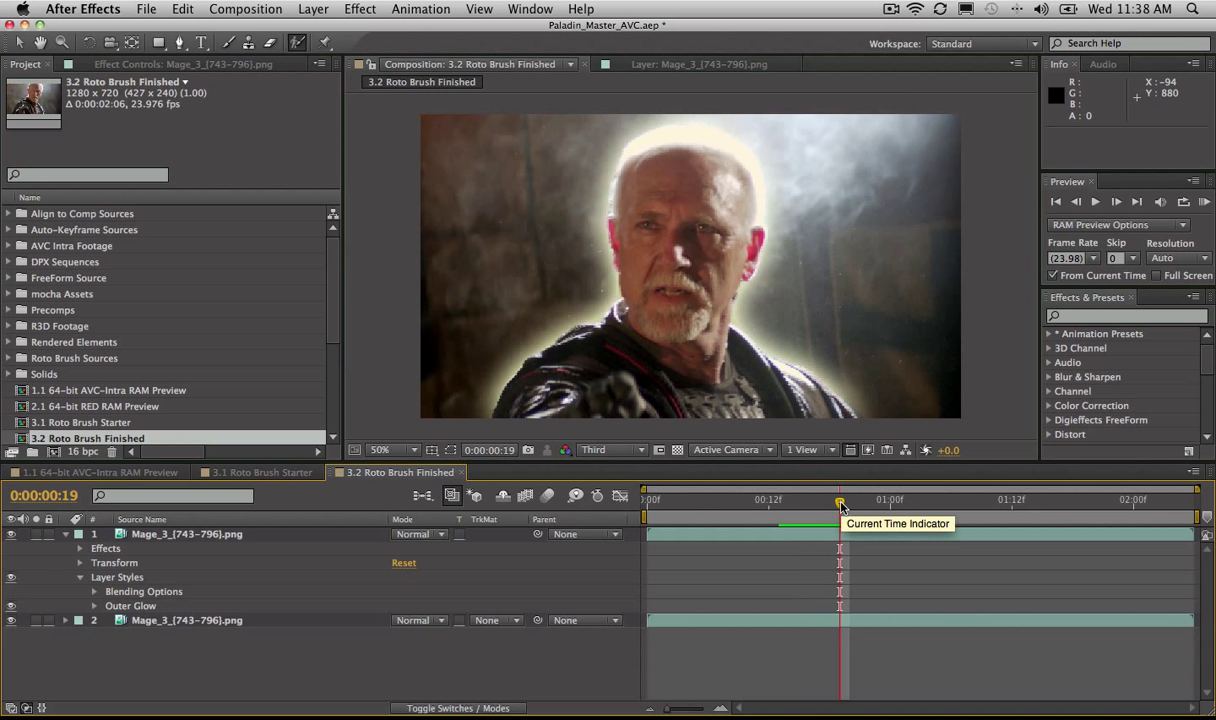